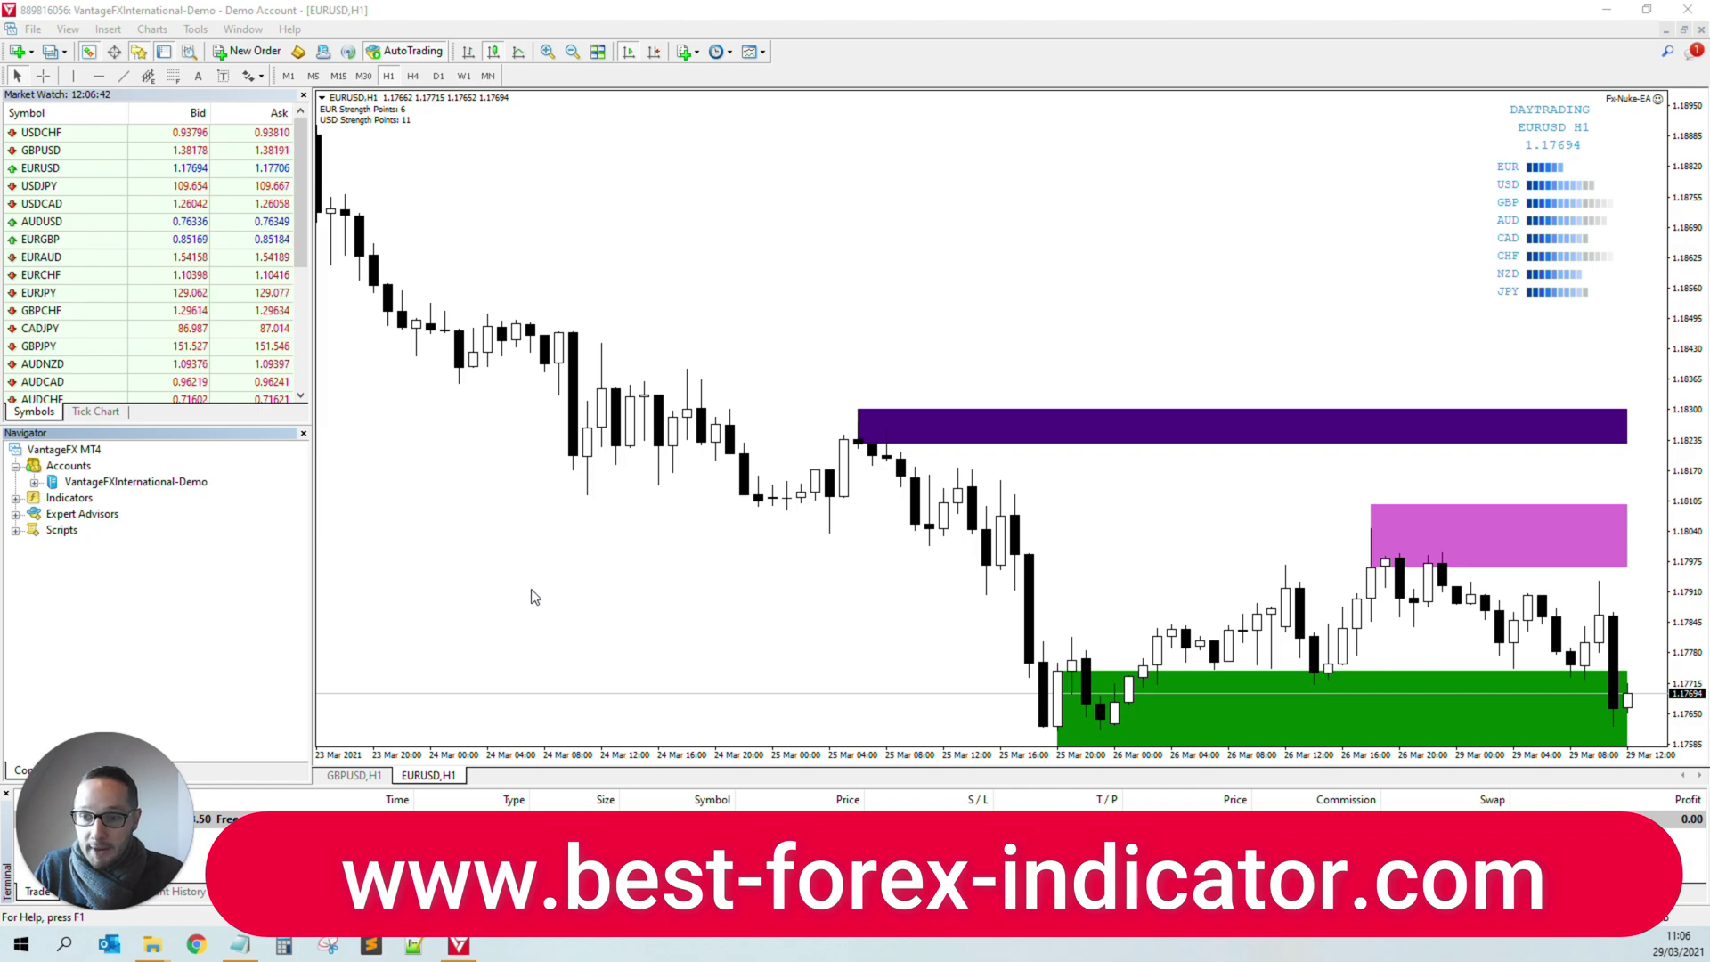
Hide and re-show the Market Watch panel, via its toolbar button and the panel list
left_click(52, 911)
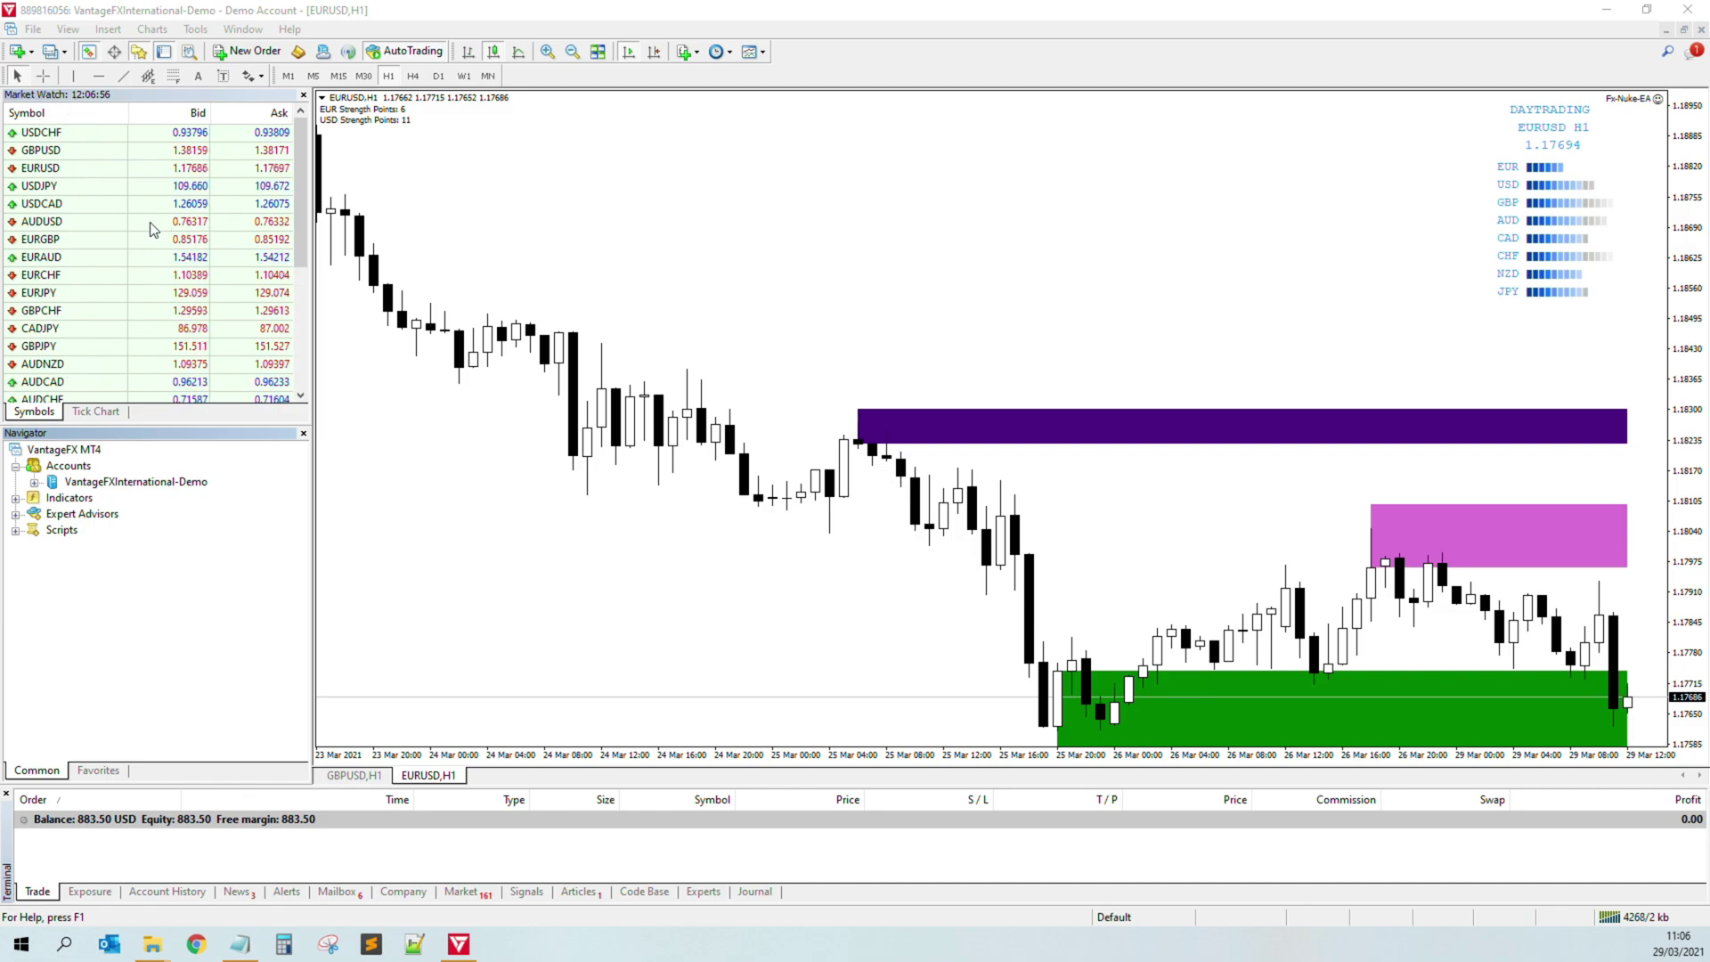
left_click(89, 53)
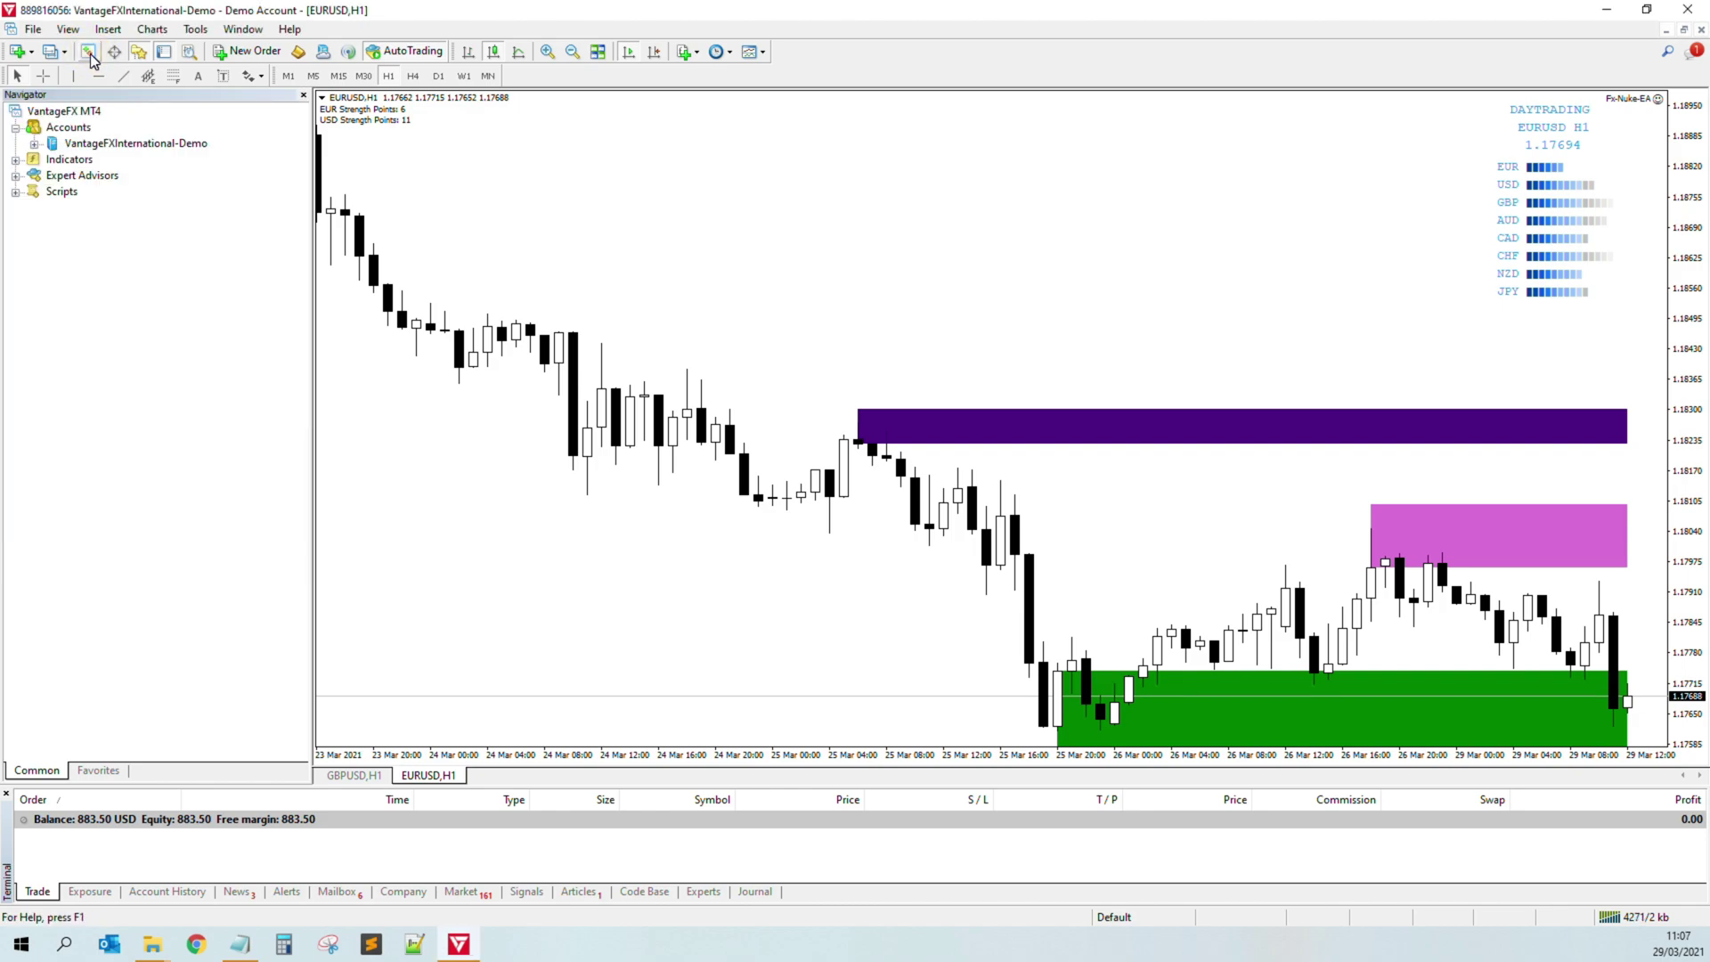
left_click(88, 55)
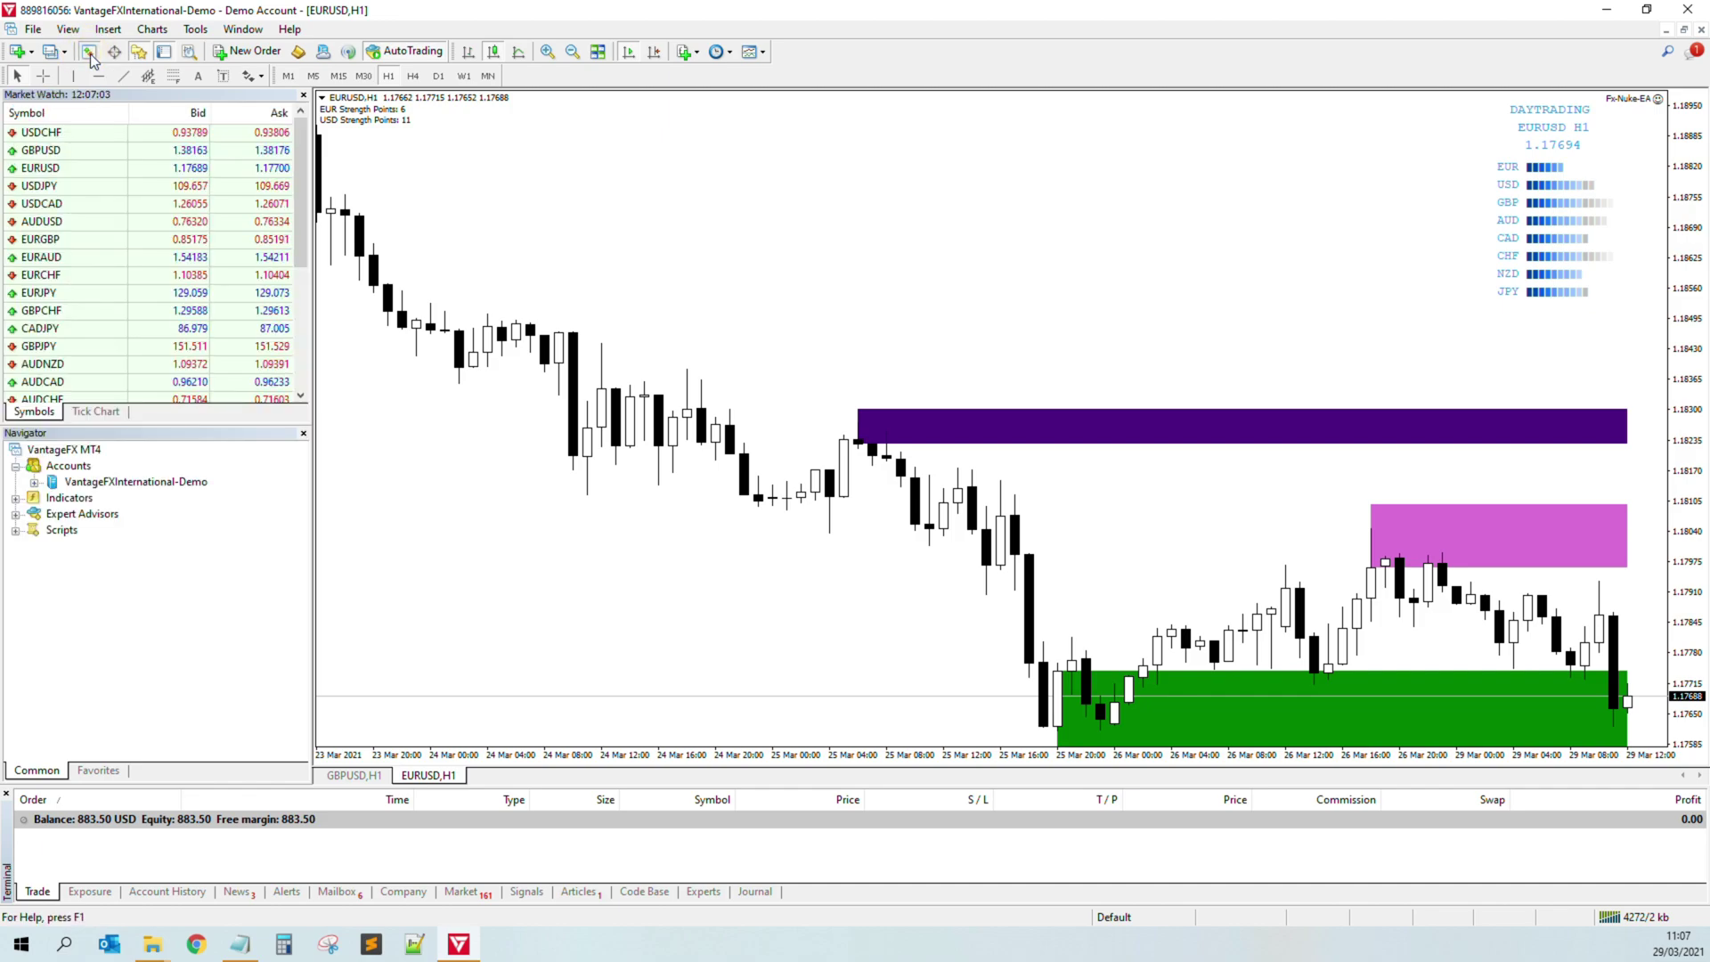
left_click(67, 29)
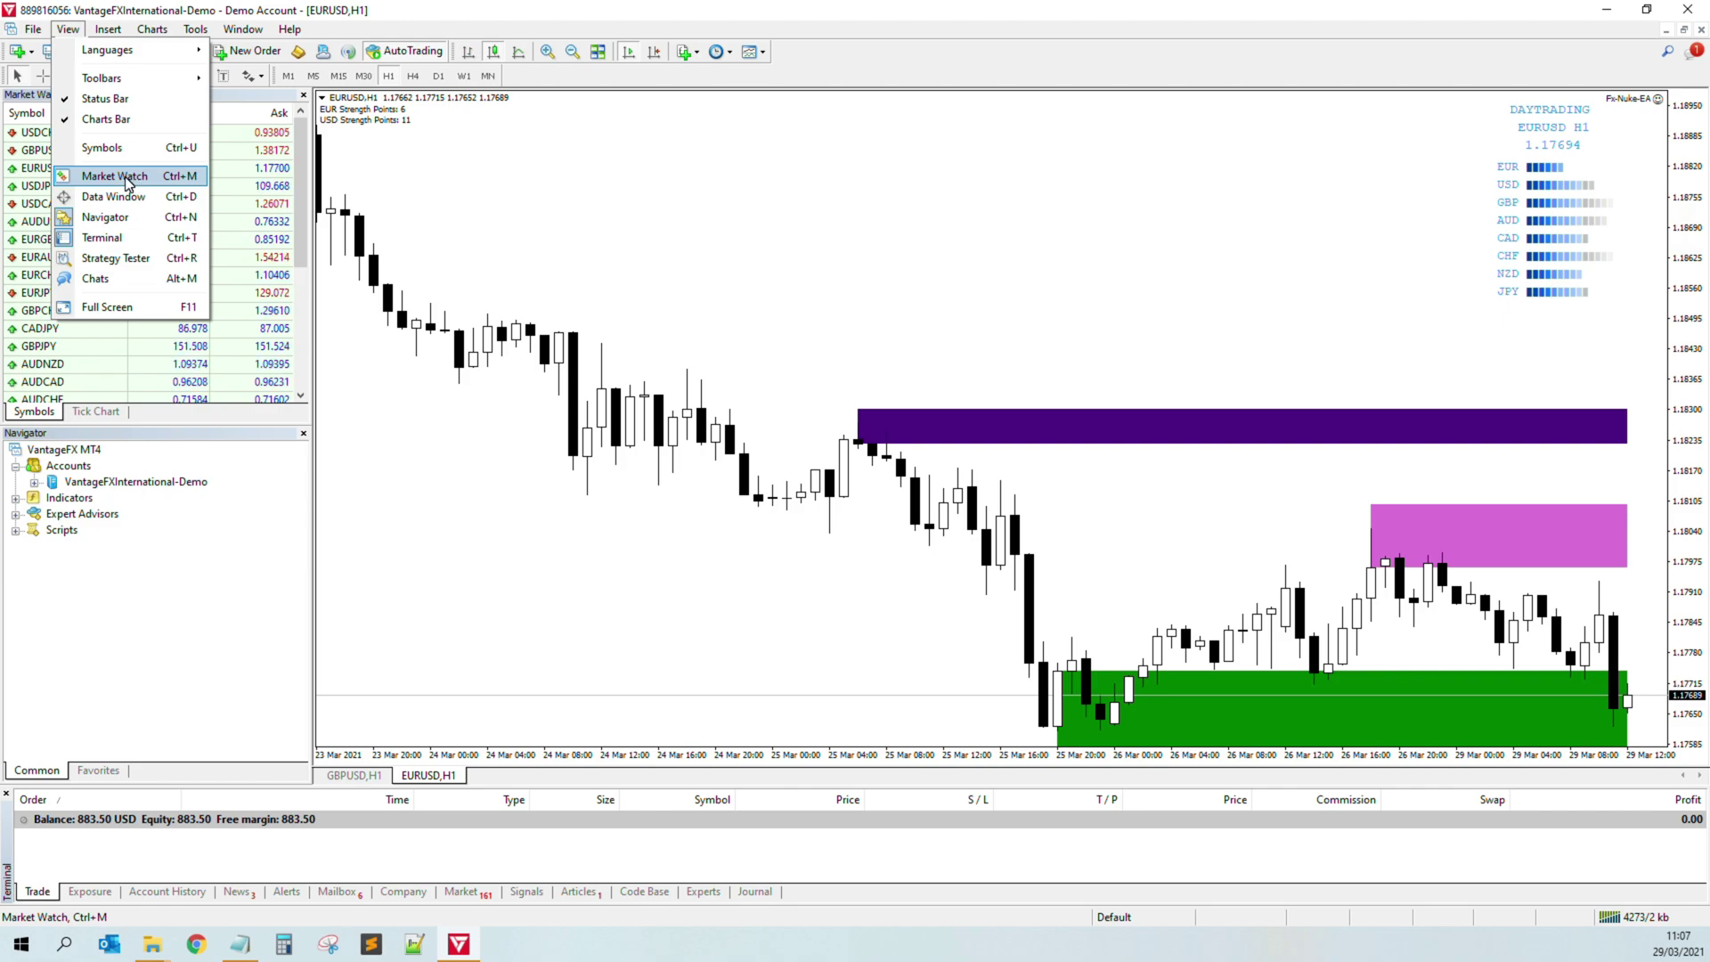
left_click(125, 181)
left_click(67, 30)
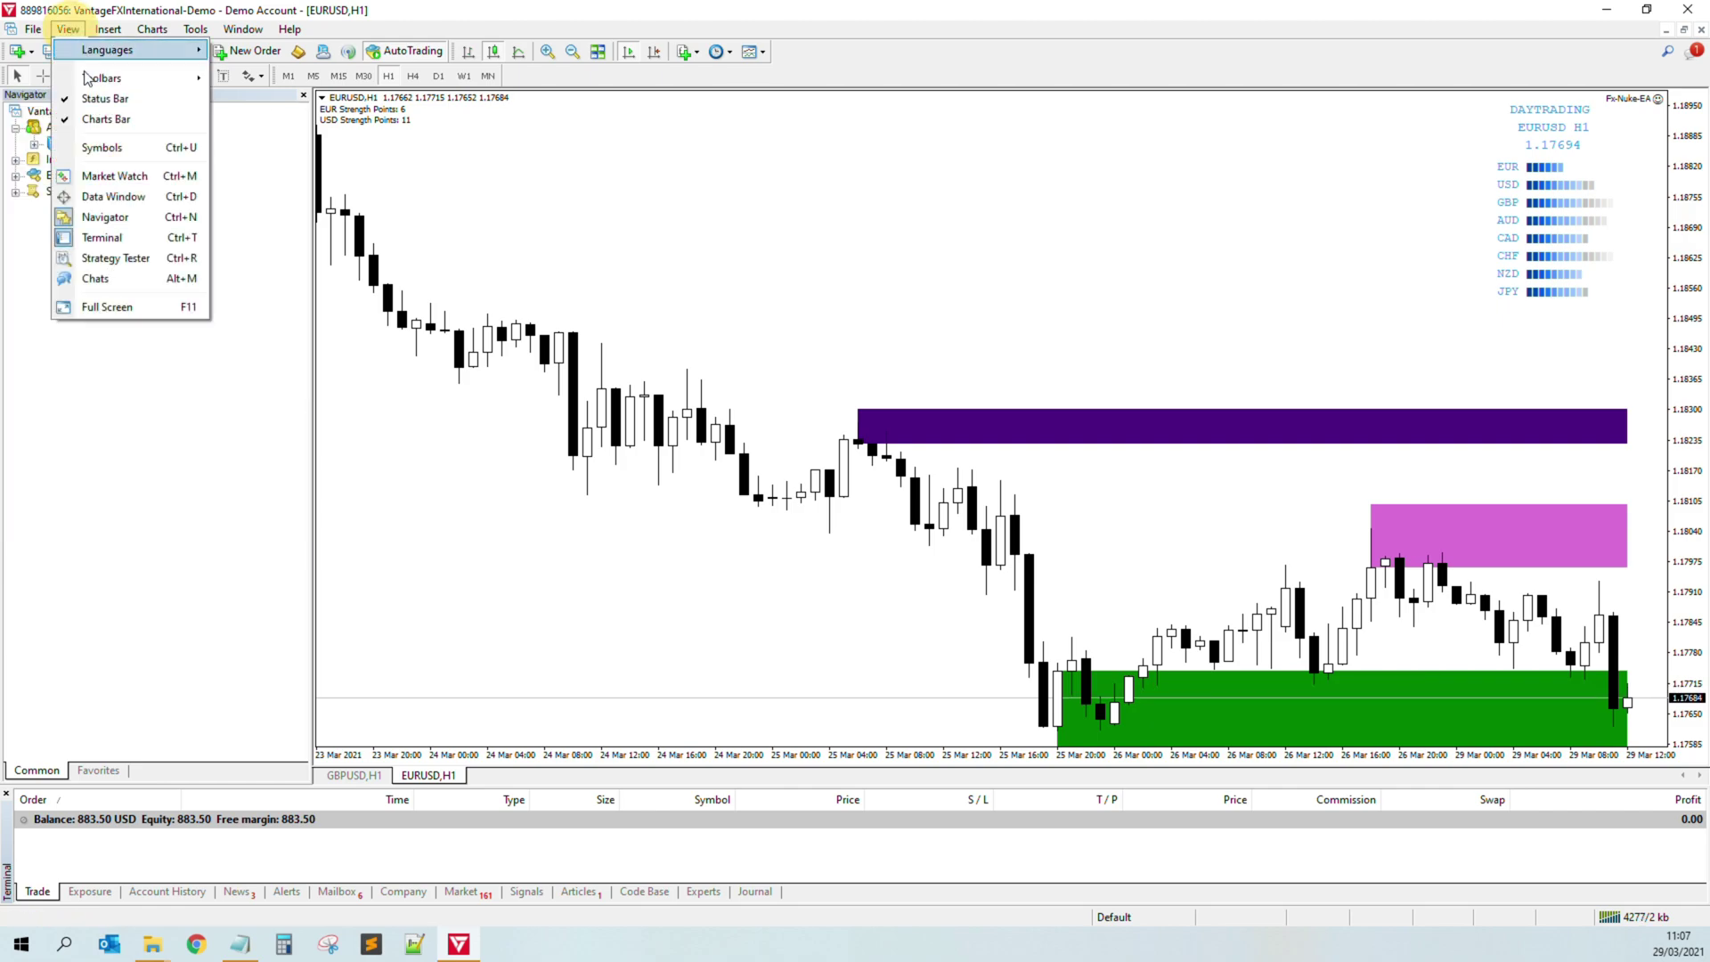
left_click(117, 178)
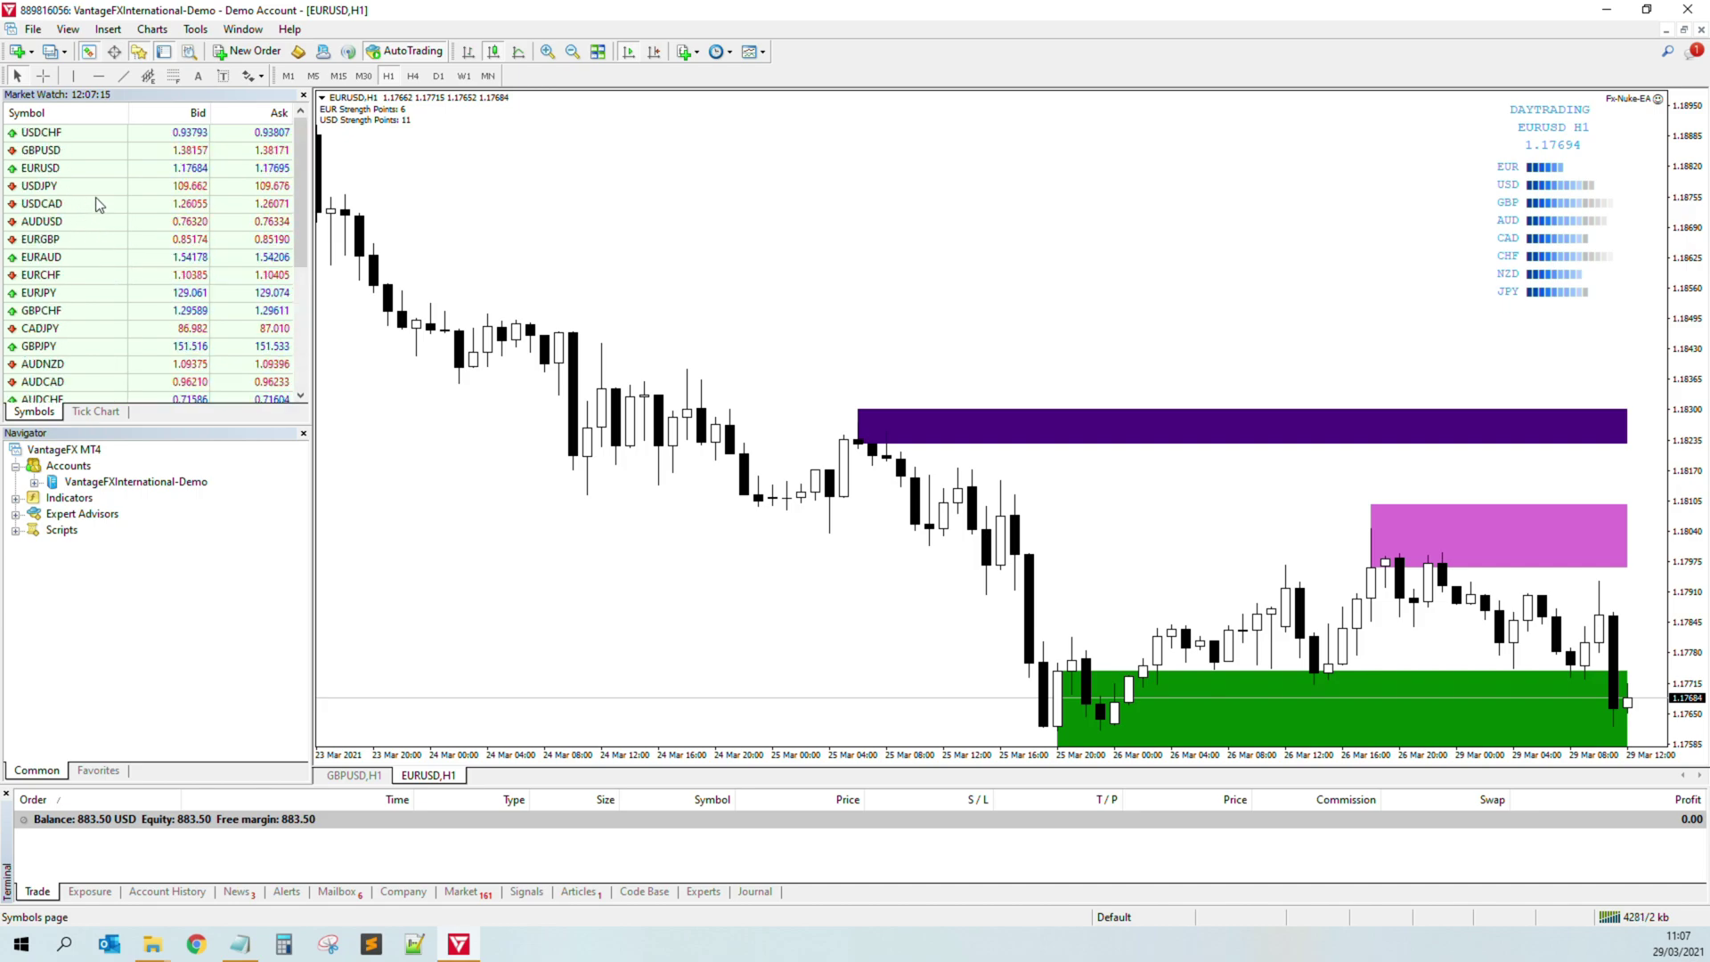
Open and dismiss the XAGUSD context menu, then open the context menu on USDCAD
left_click(95, 154)
scroll(94, 268, "down", 5)
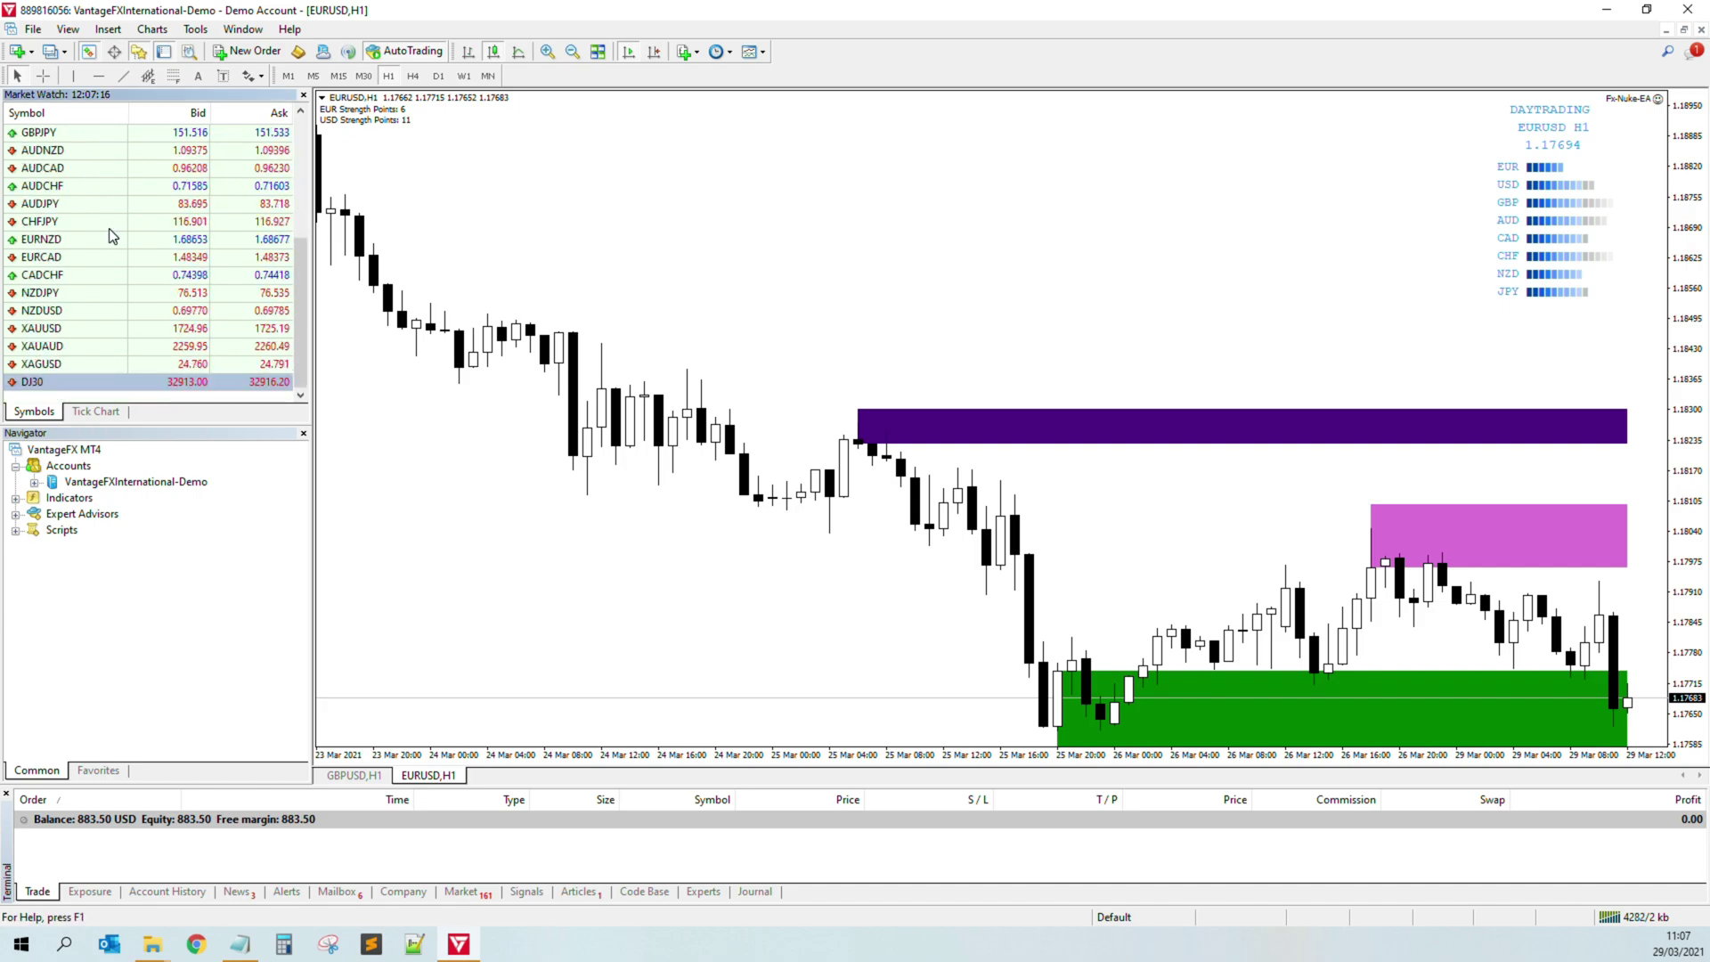
left_click(72, 384)
right_click(49, 365)
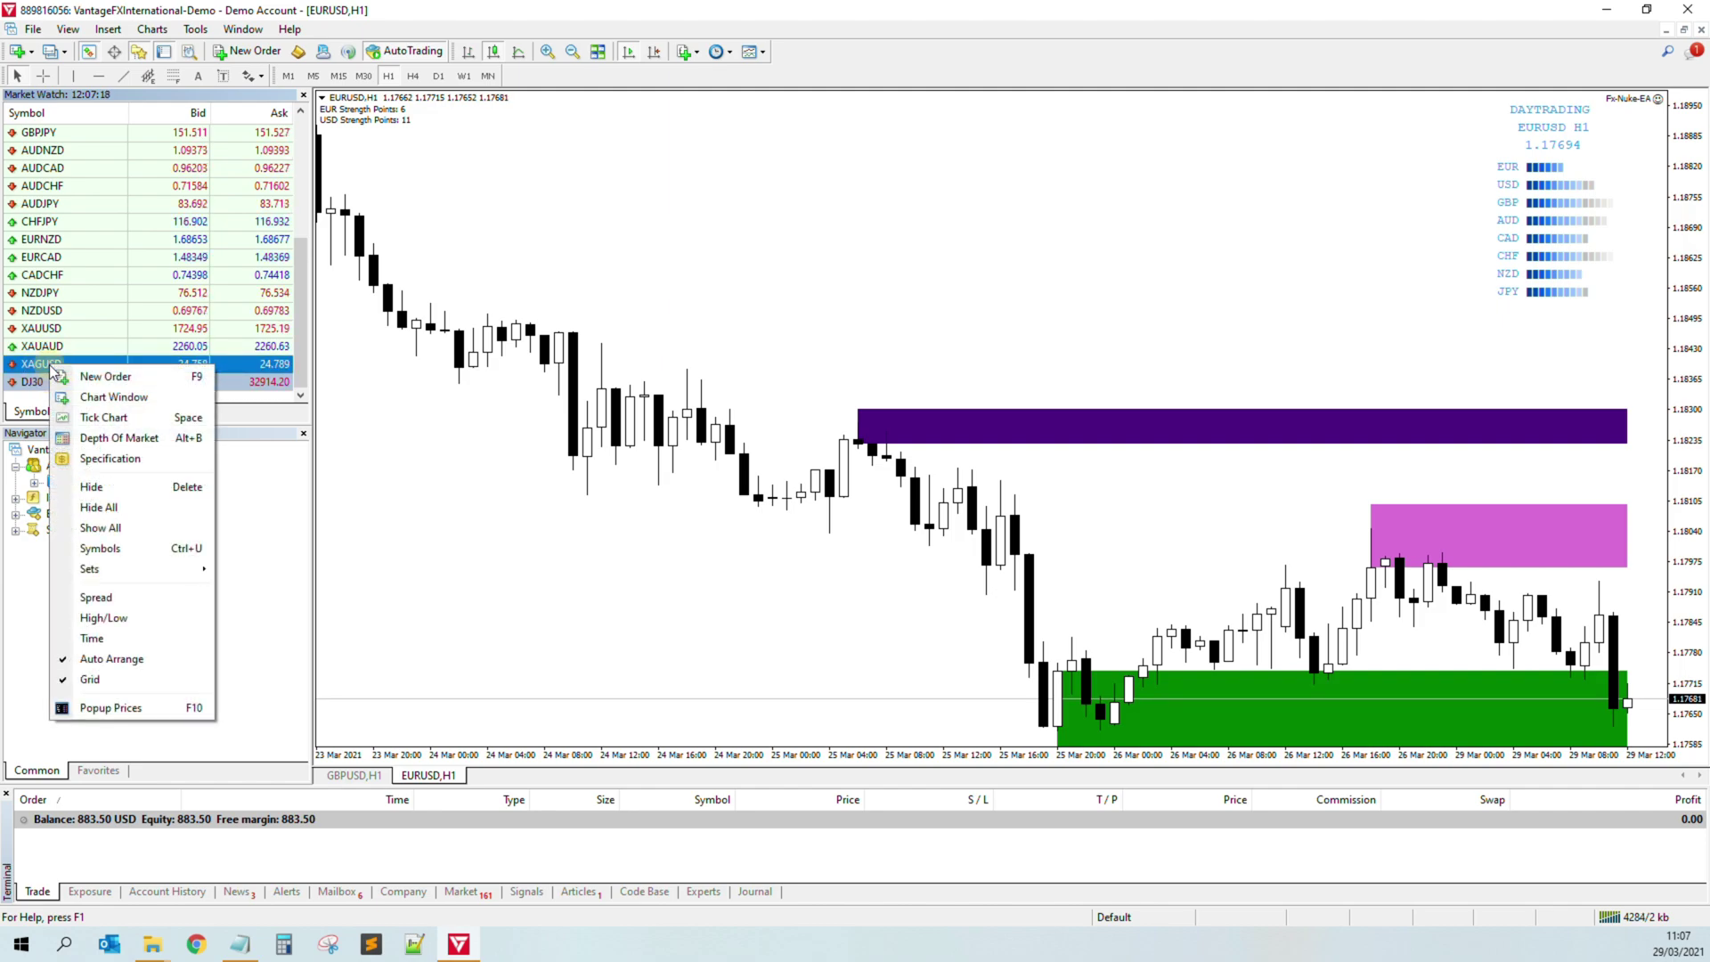
left_click(89, 233)
scroll(104, 240, "up", 4)
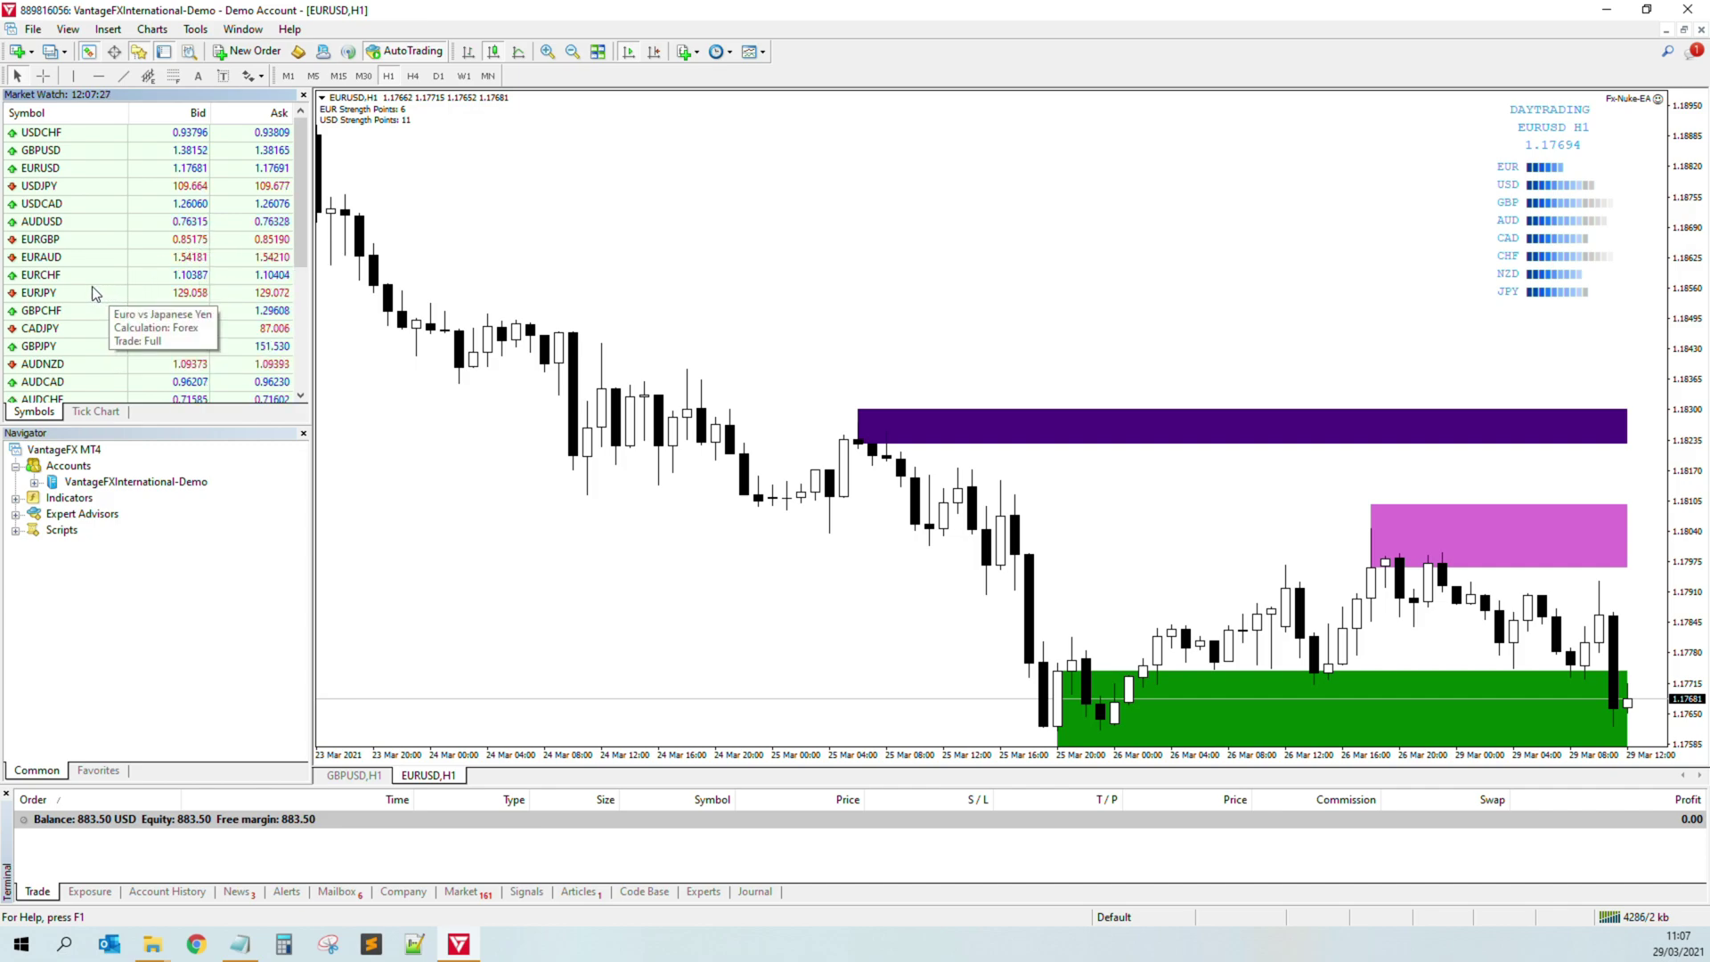
left_click(91, 207)
right_click(89, 210)
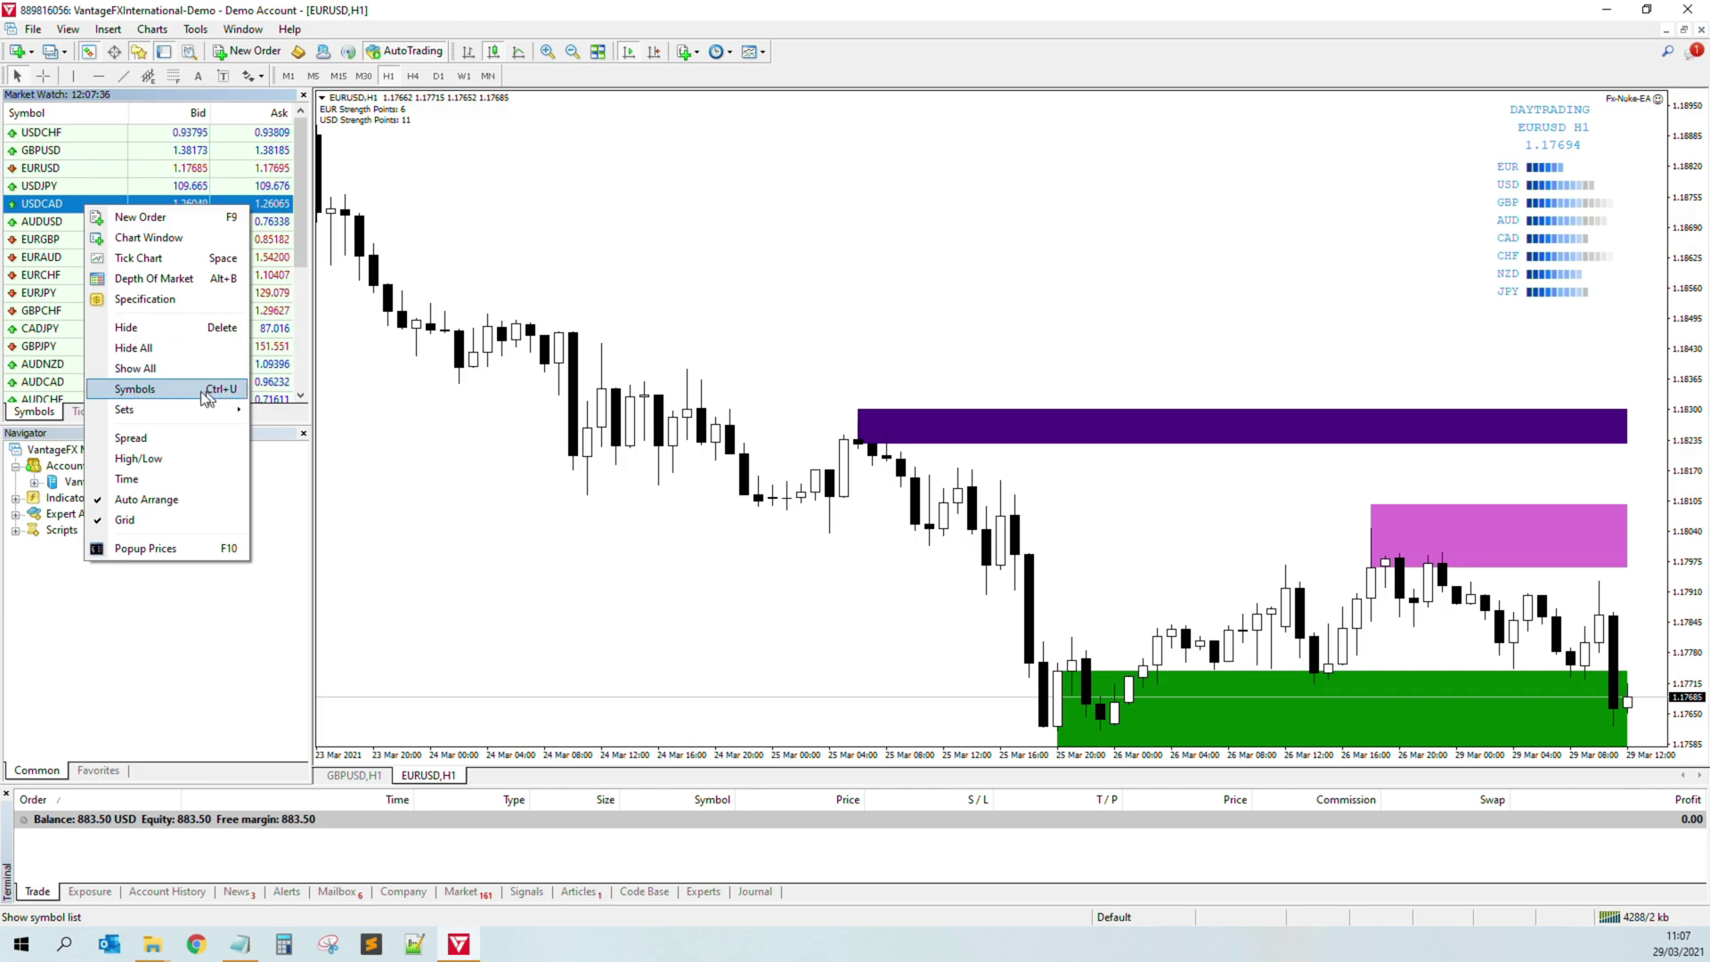
Open the Symbols dialog, move it up and right, and collapse the CFD's group
left_click(139, 391)
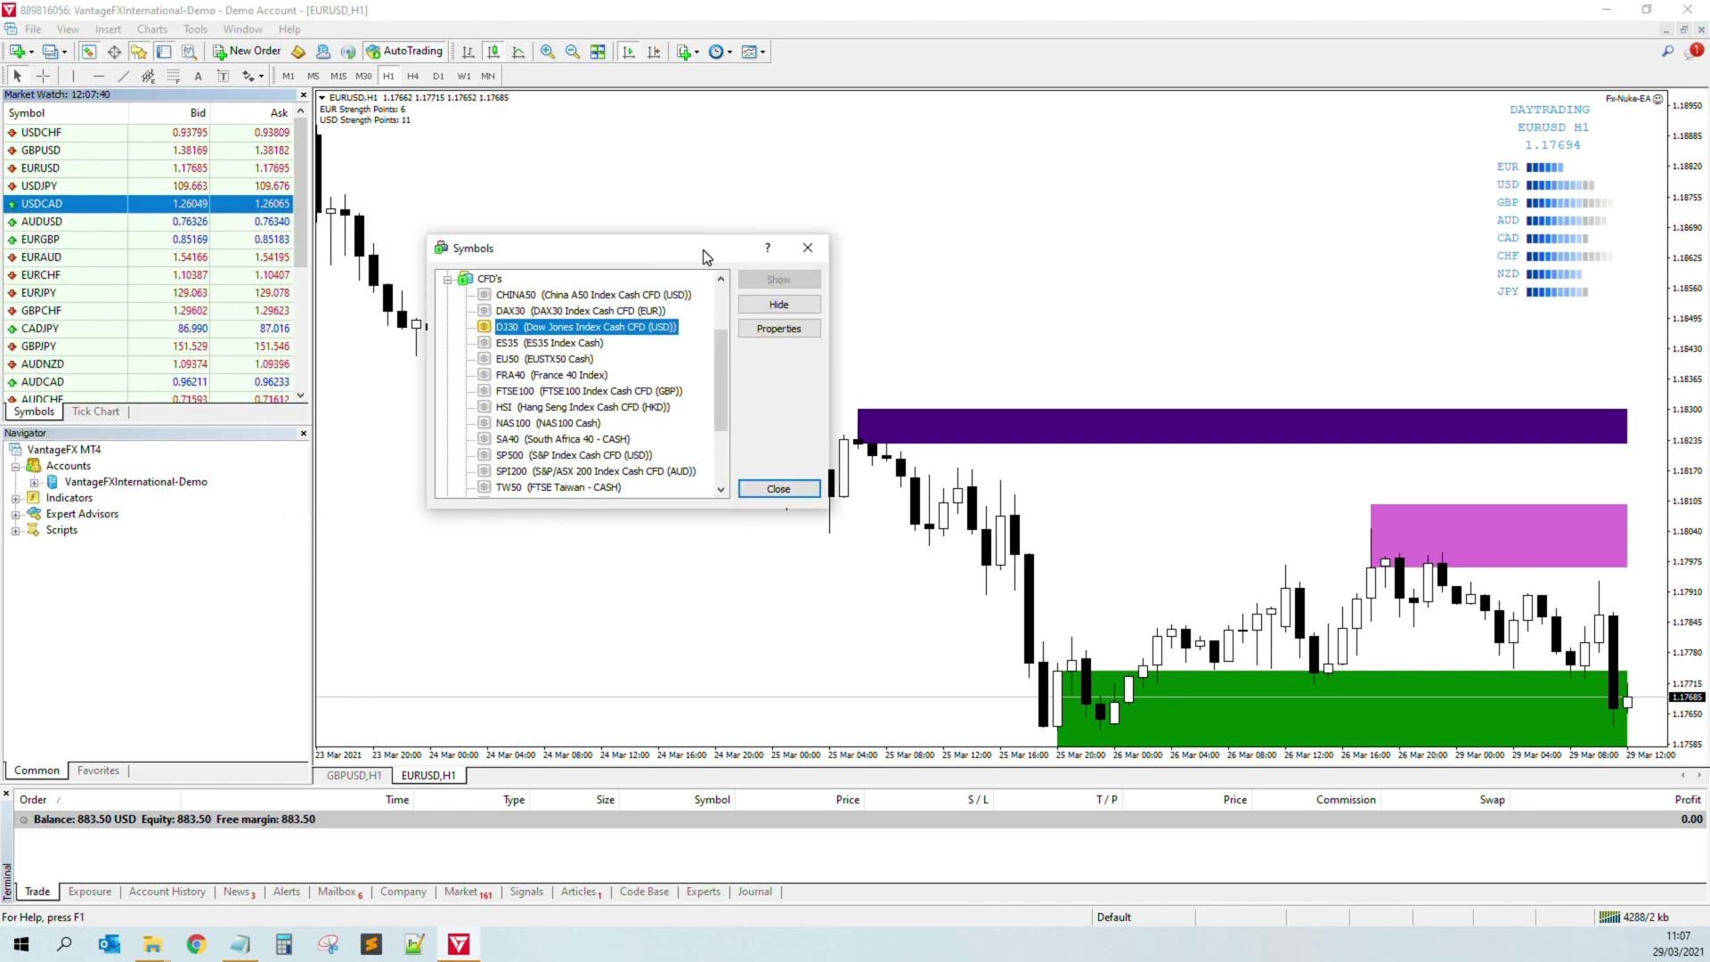
left_click_drag(696, 252, 711, 198)
scroll(601, 307, "up", 2)
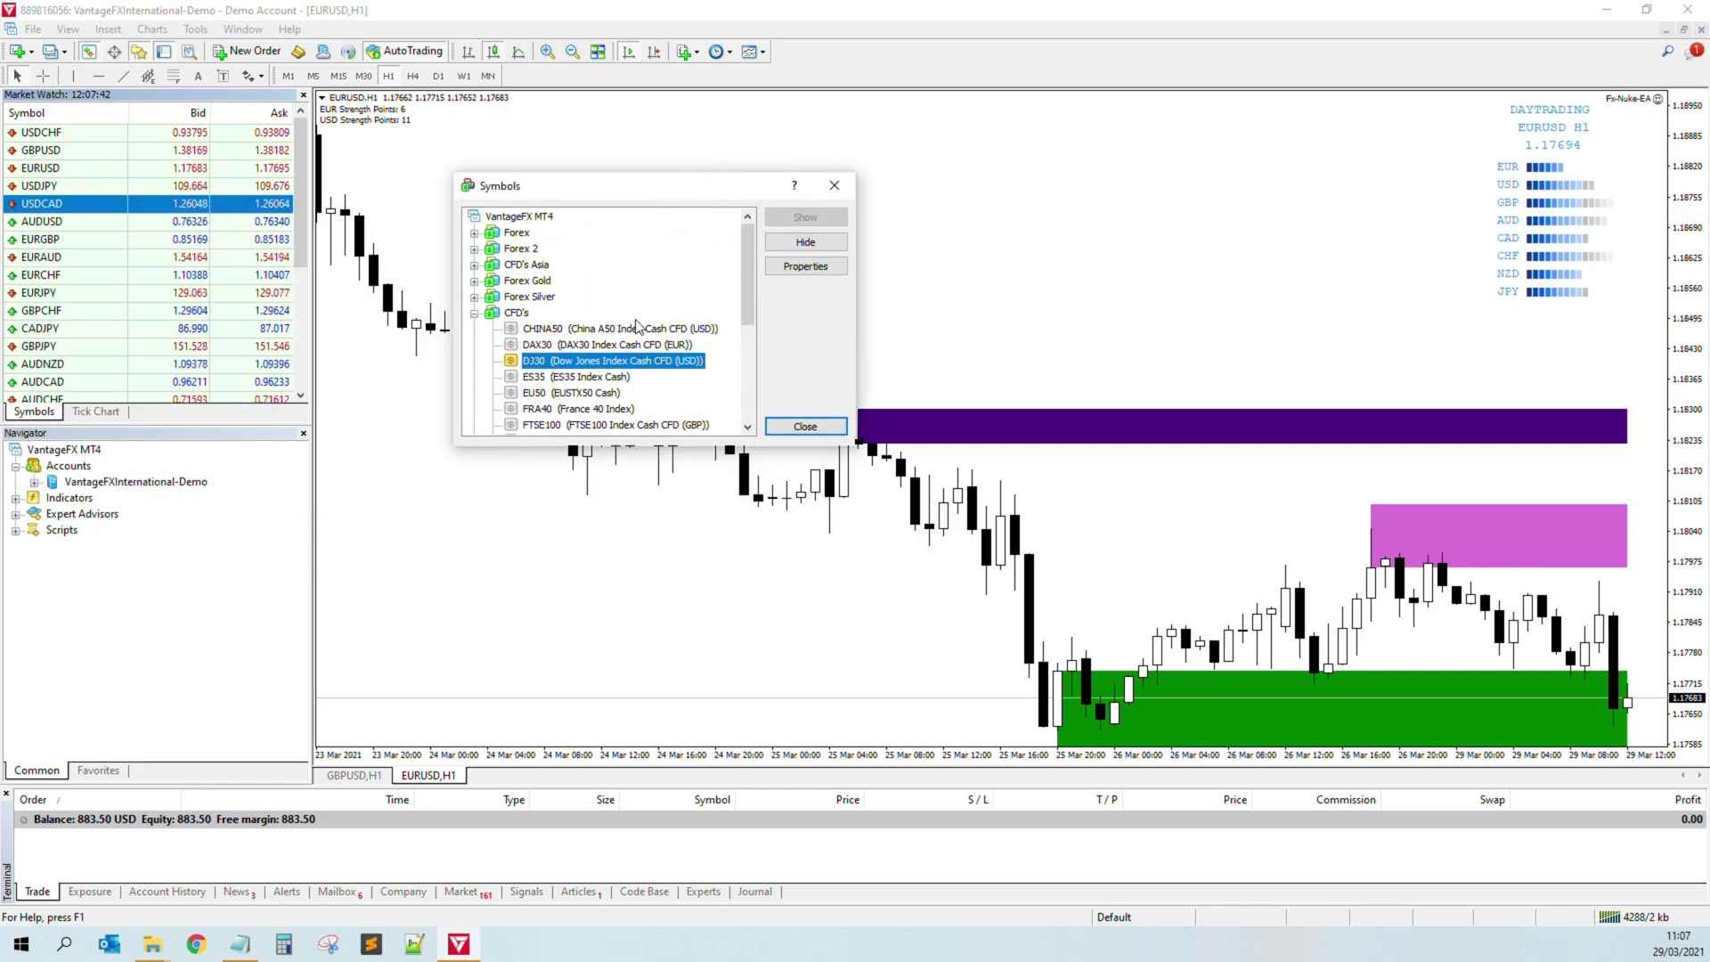
left_click(475, 312)
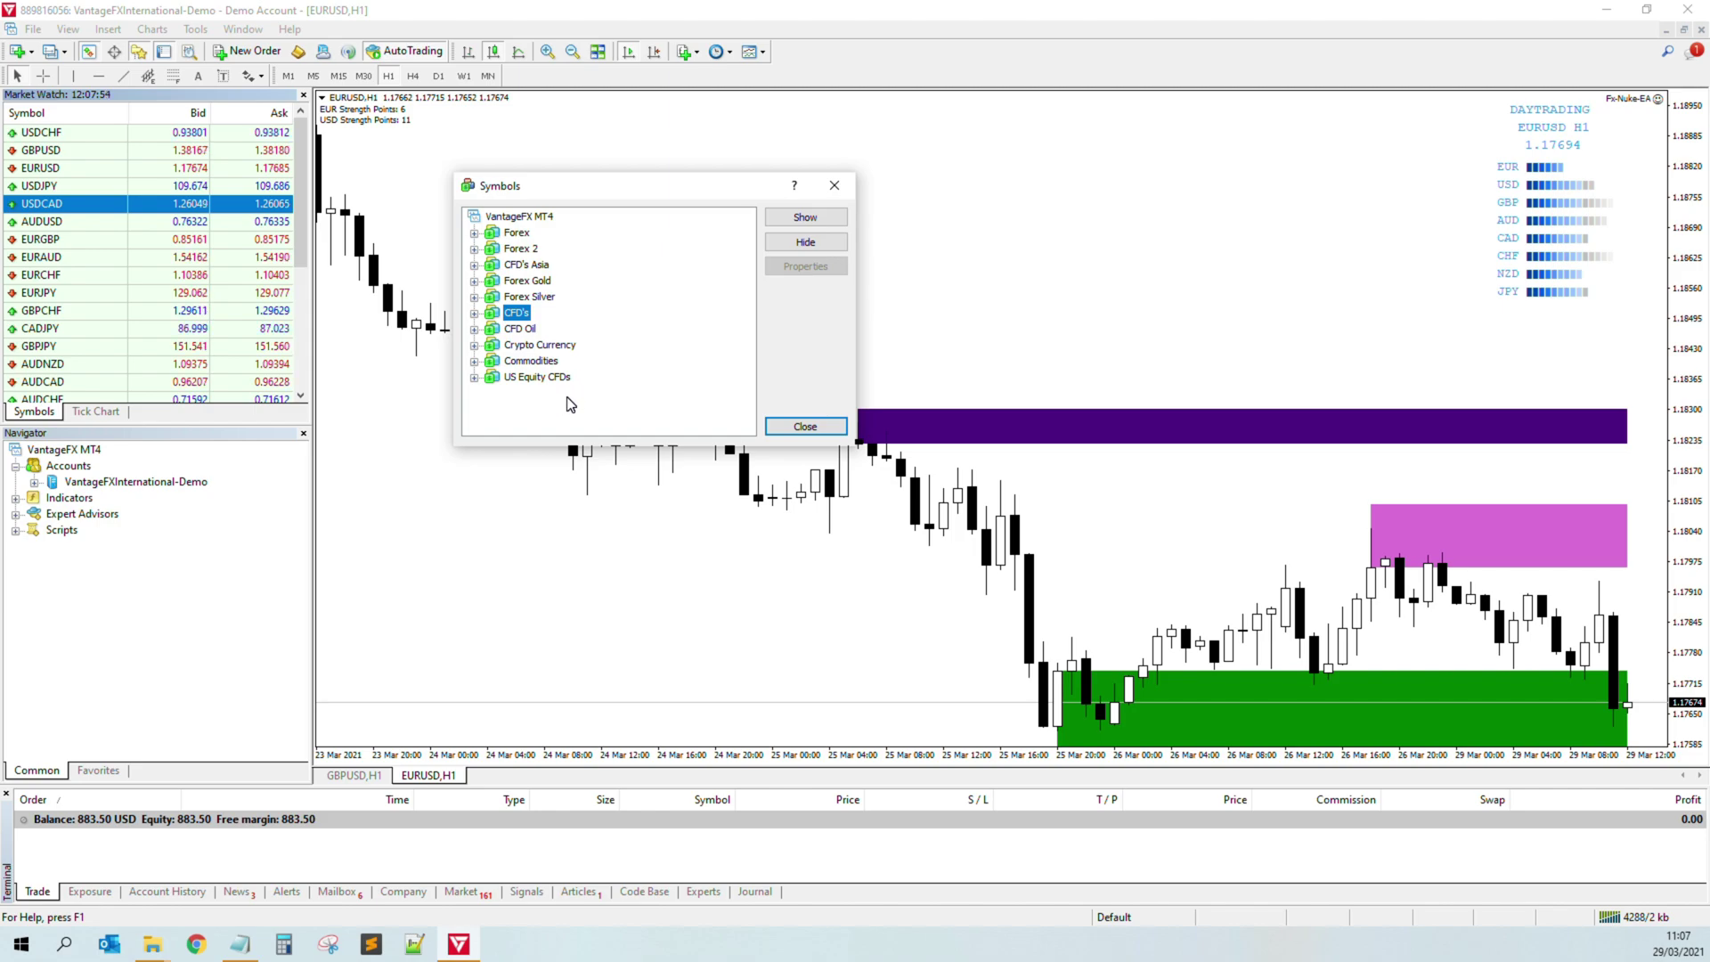
Hide AUDCAD from the Forex group, close the dialog, and open AUDUSD's context menu
left_click(474, 233)
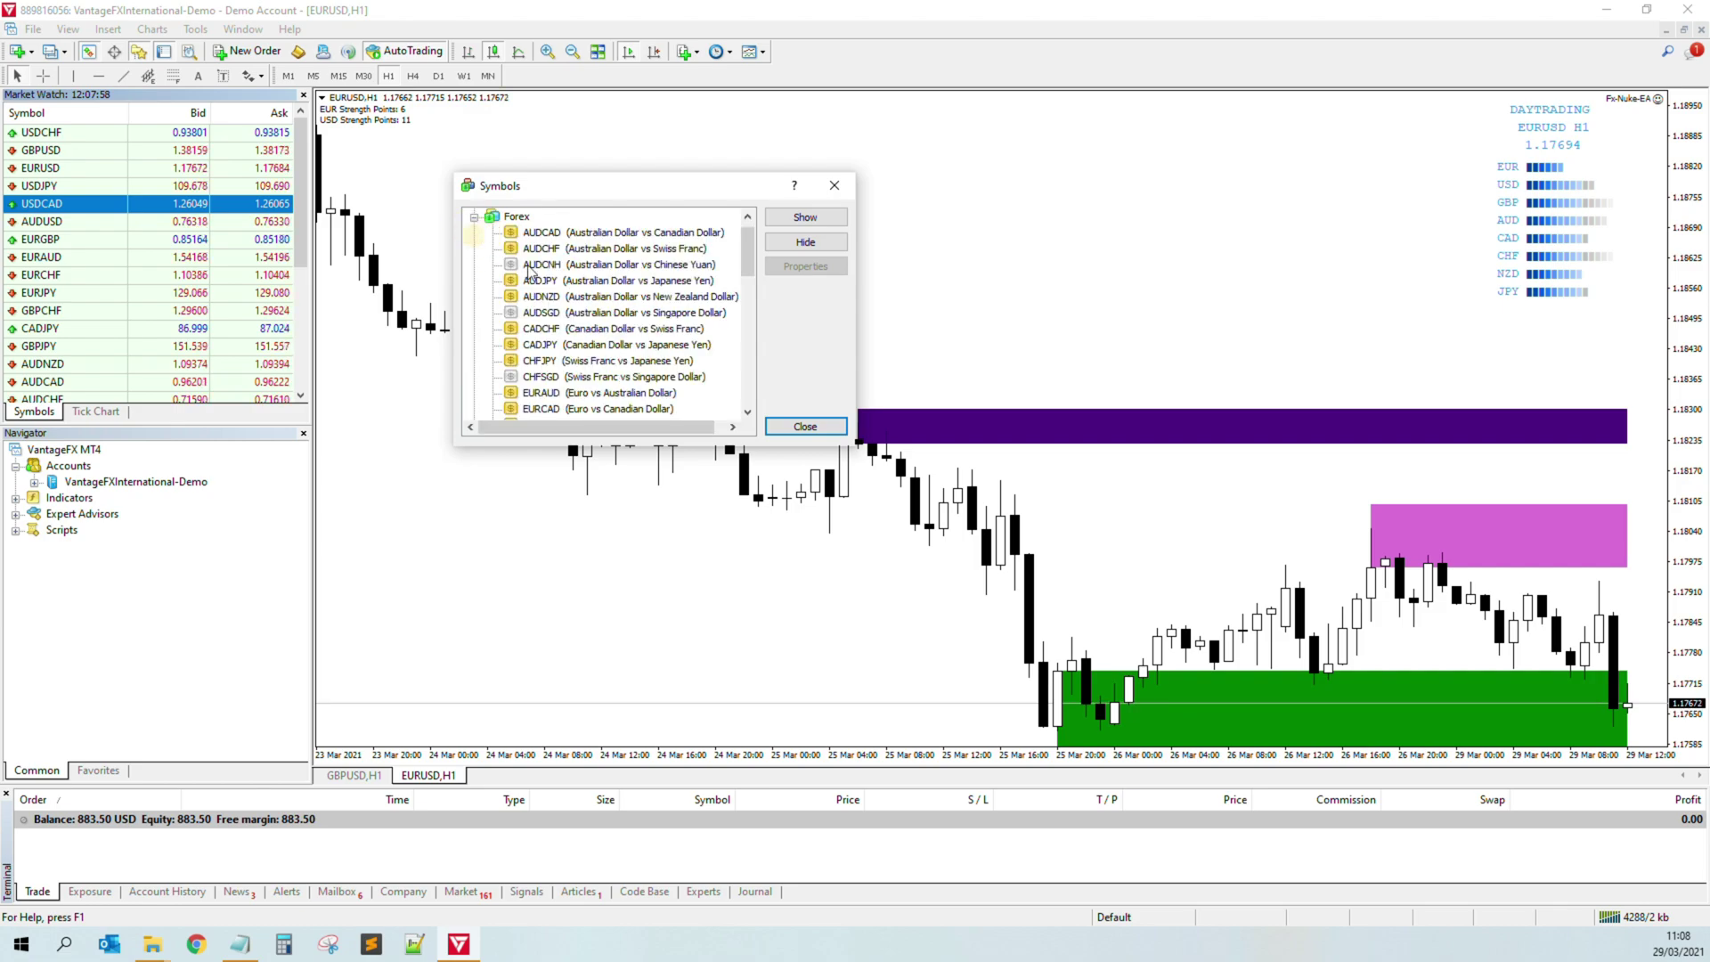
left_click(527, 236)
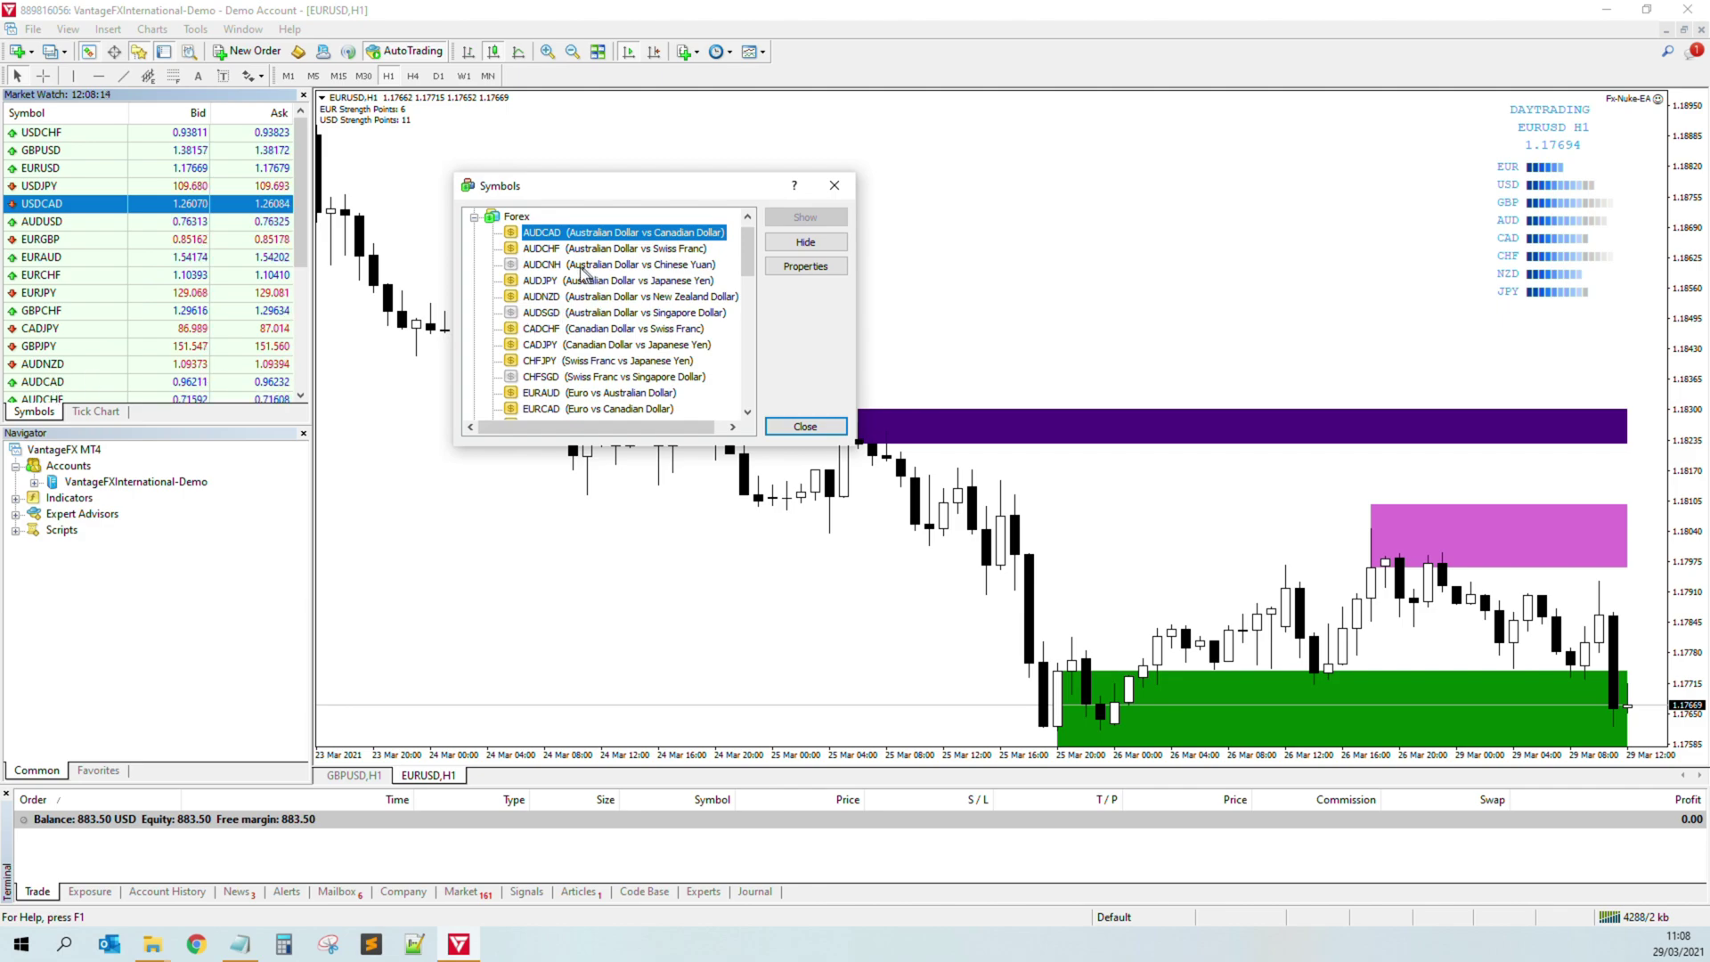
double_click(533, 238)
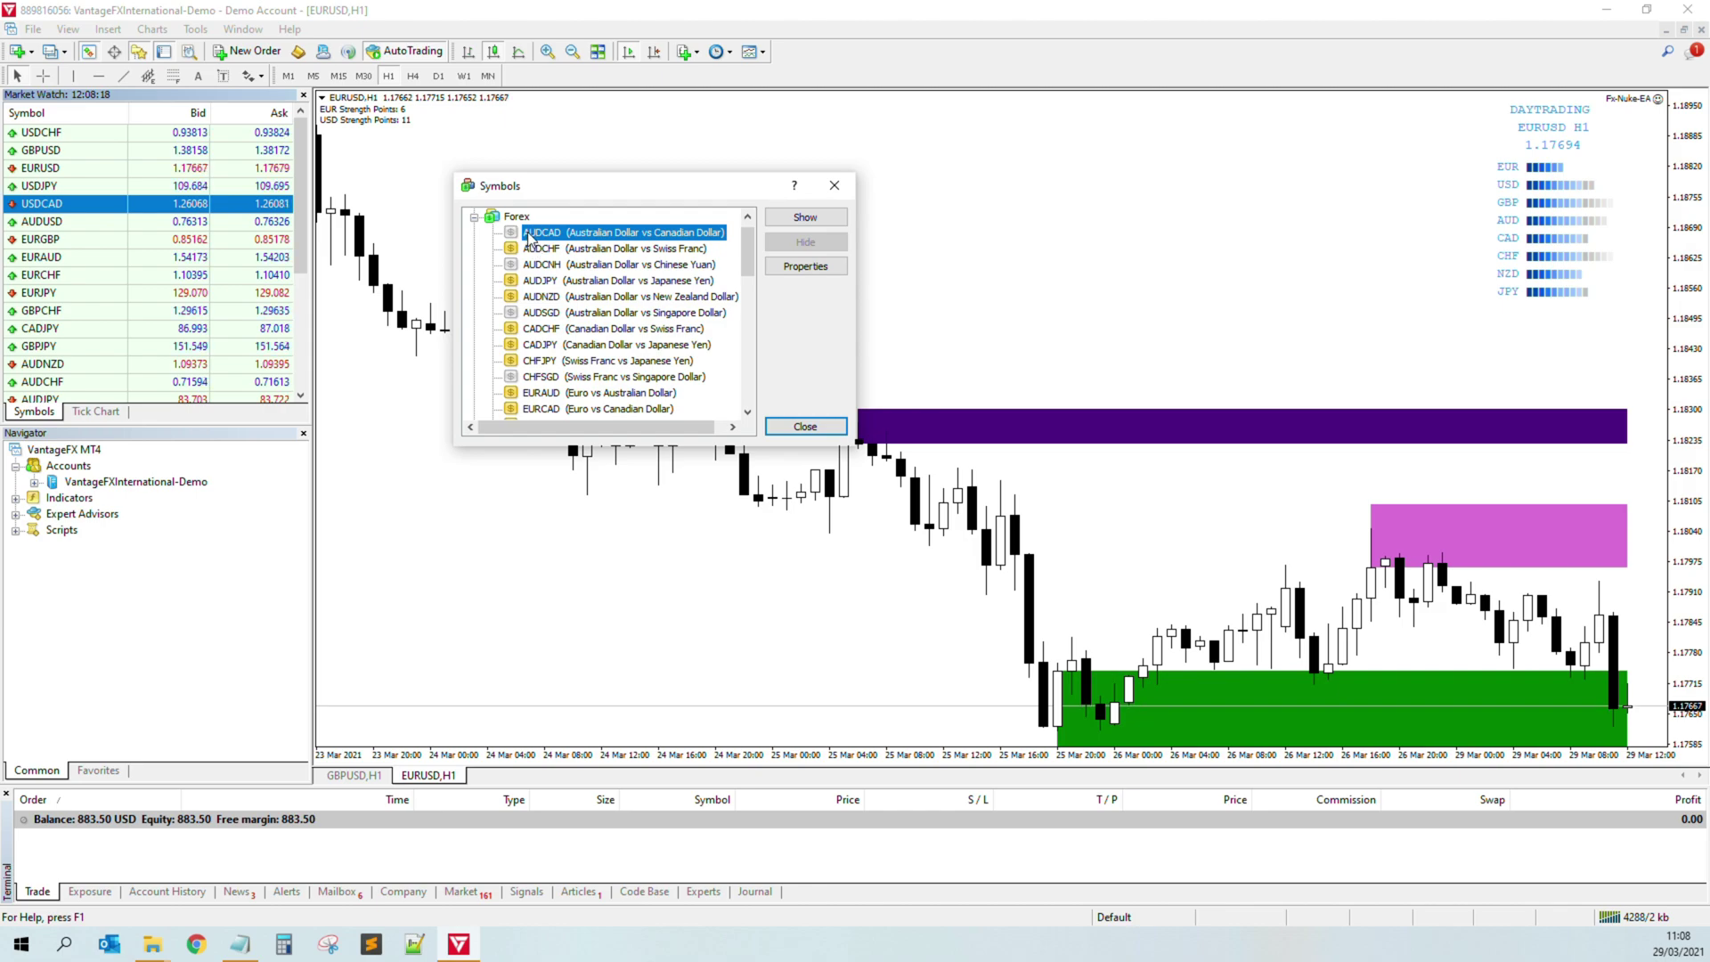
left_click(799, 431)
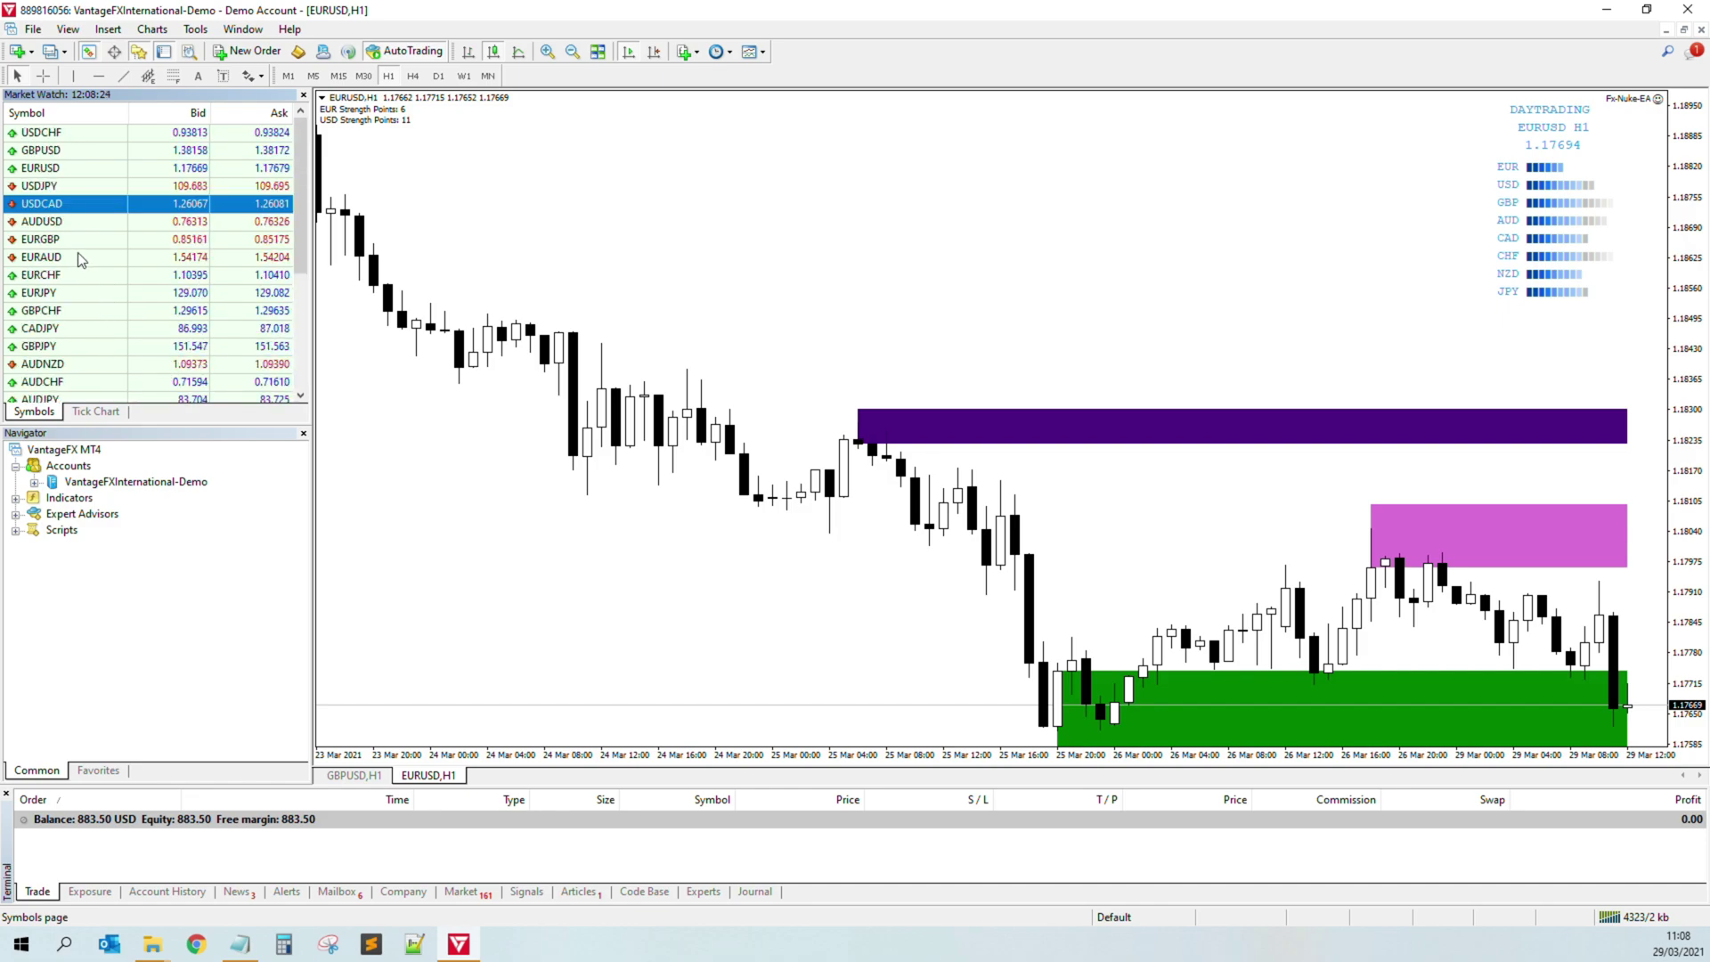
right_click(92, 227)
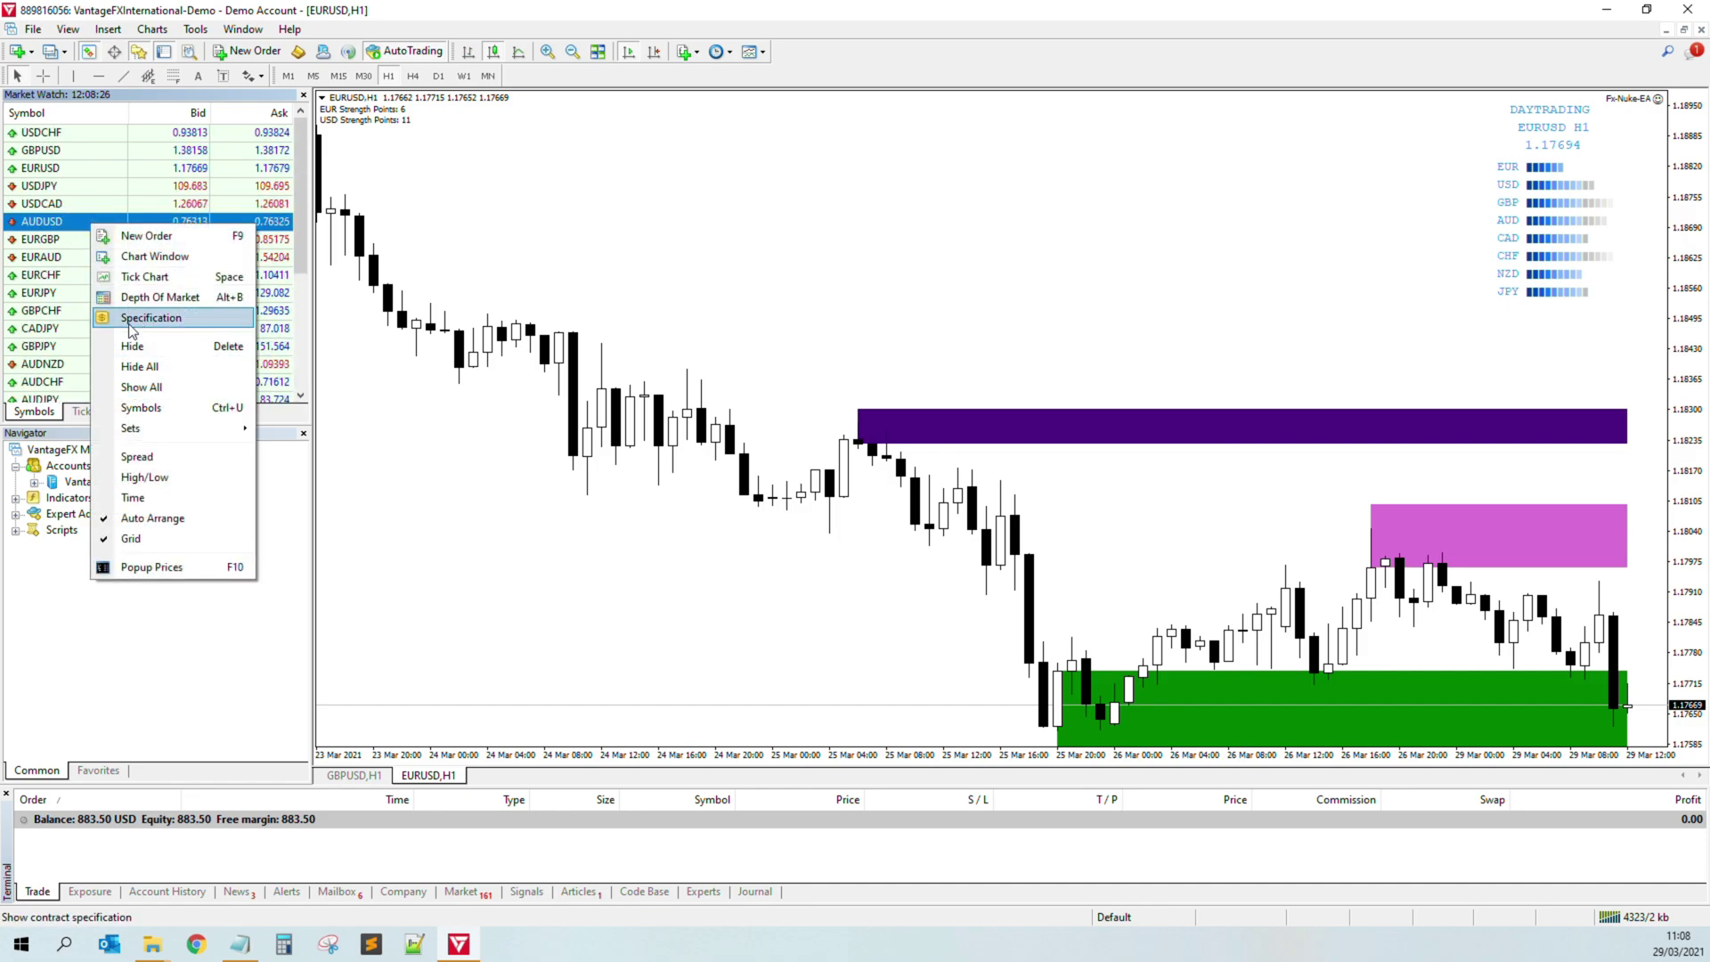
Show CL-OIL, UKOUSD and USOUSD from the CFD Oil group, then close the Symbols dialog
left_click(159, 411)
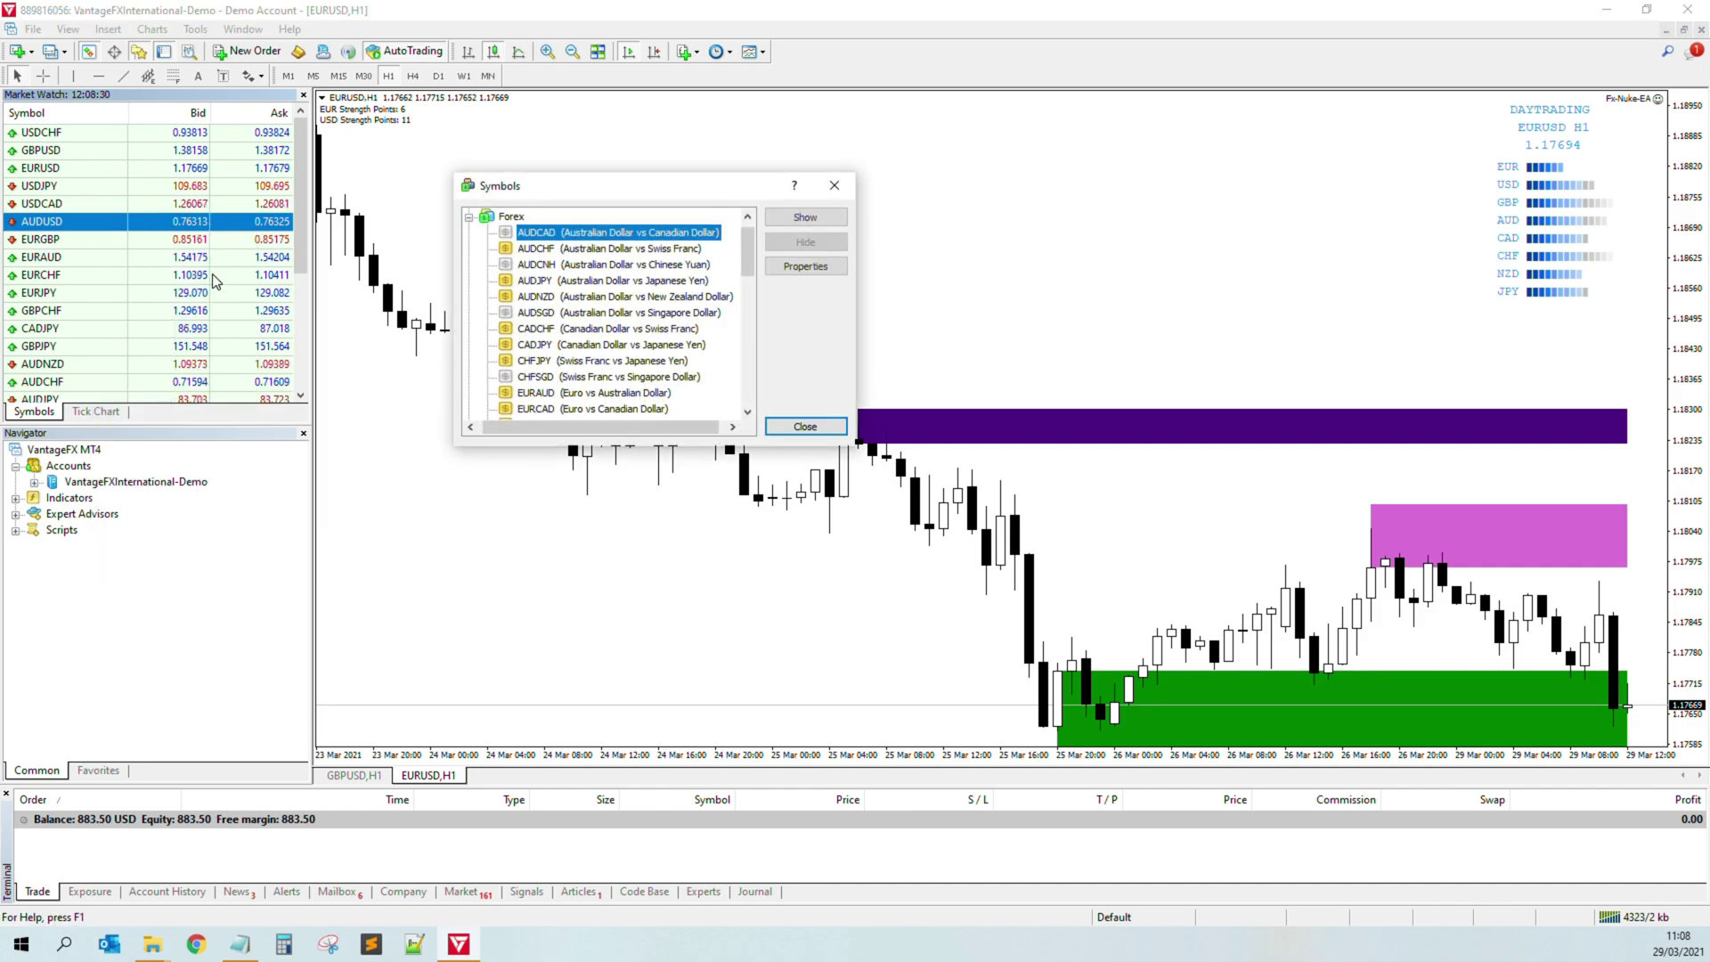
scroll(522, 266, "up", 1)
left_click(473, 233)
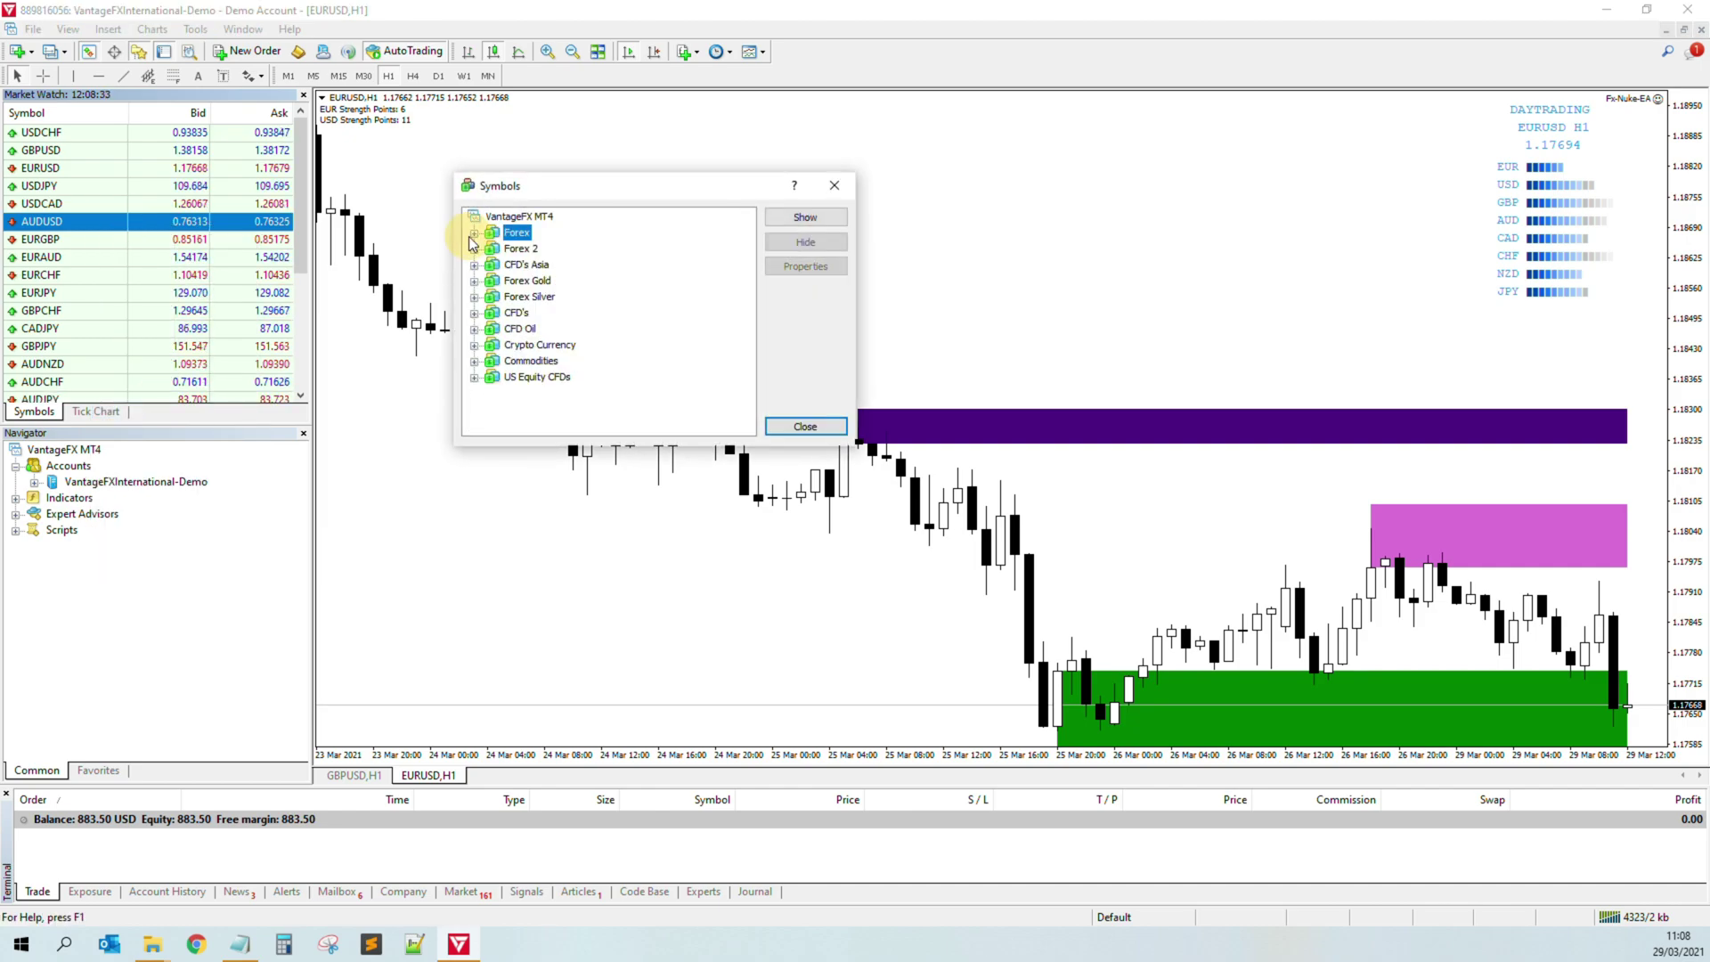
left_click(474, 330)
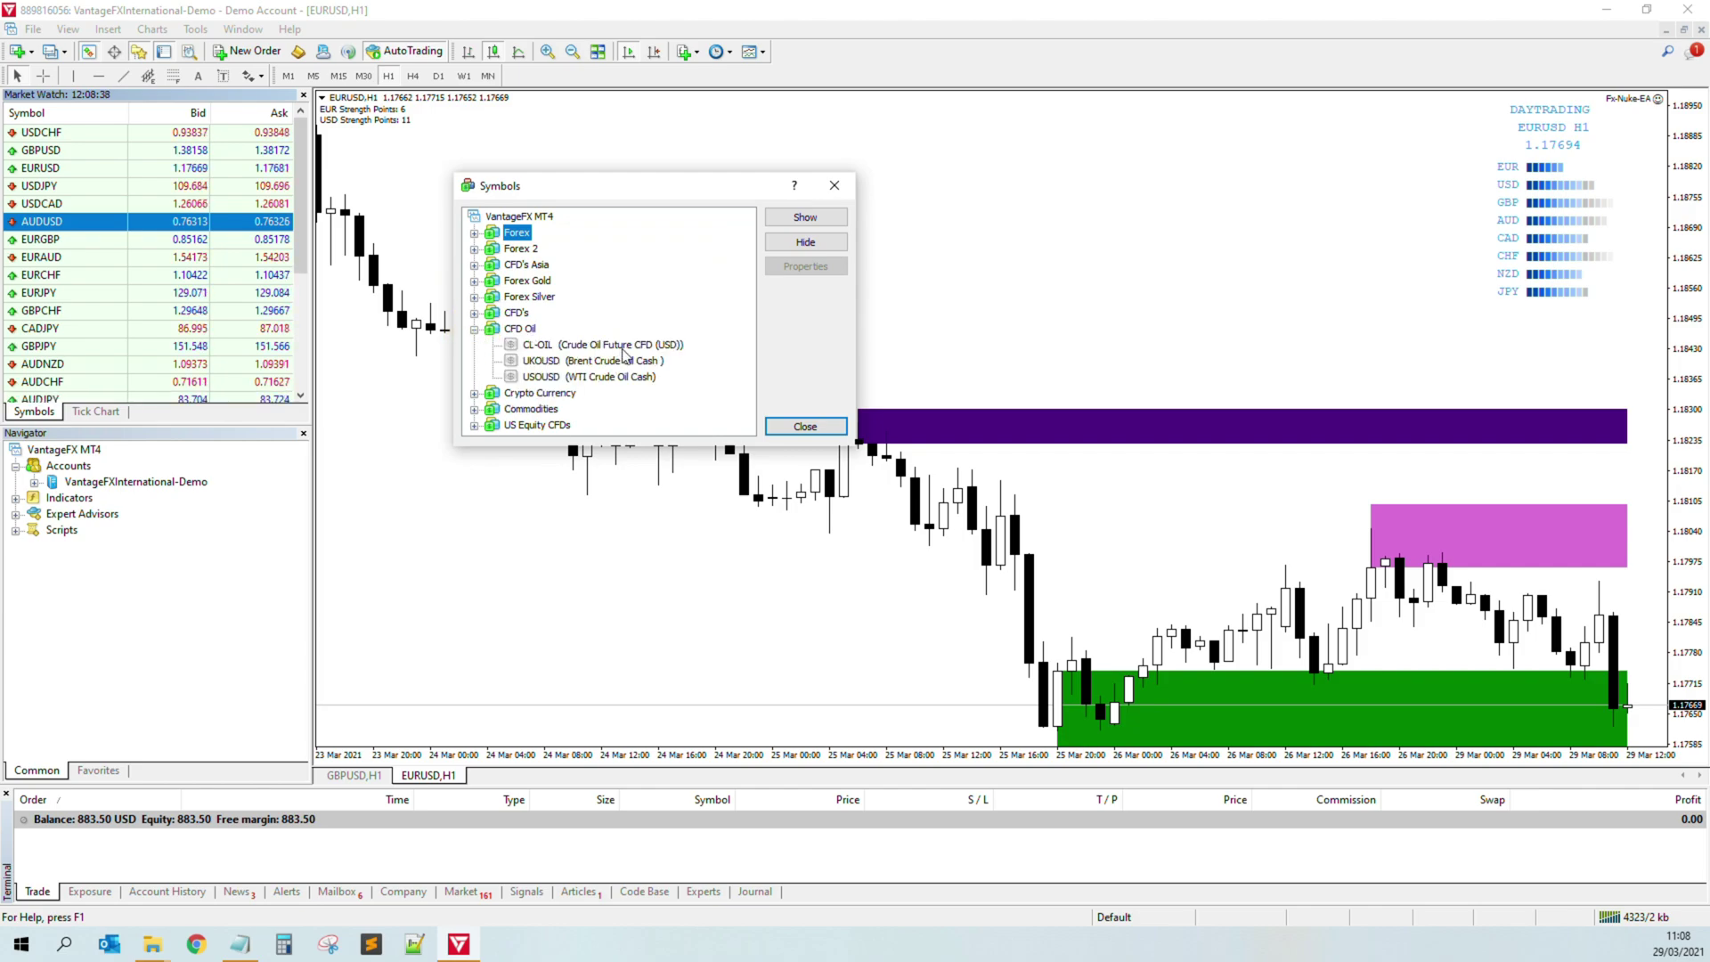
left_click(561, 349)
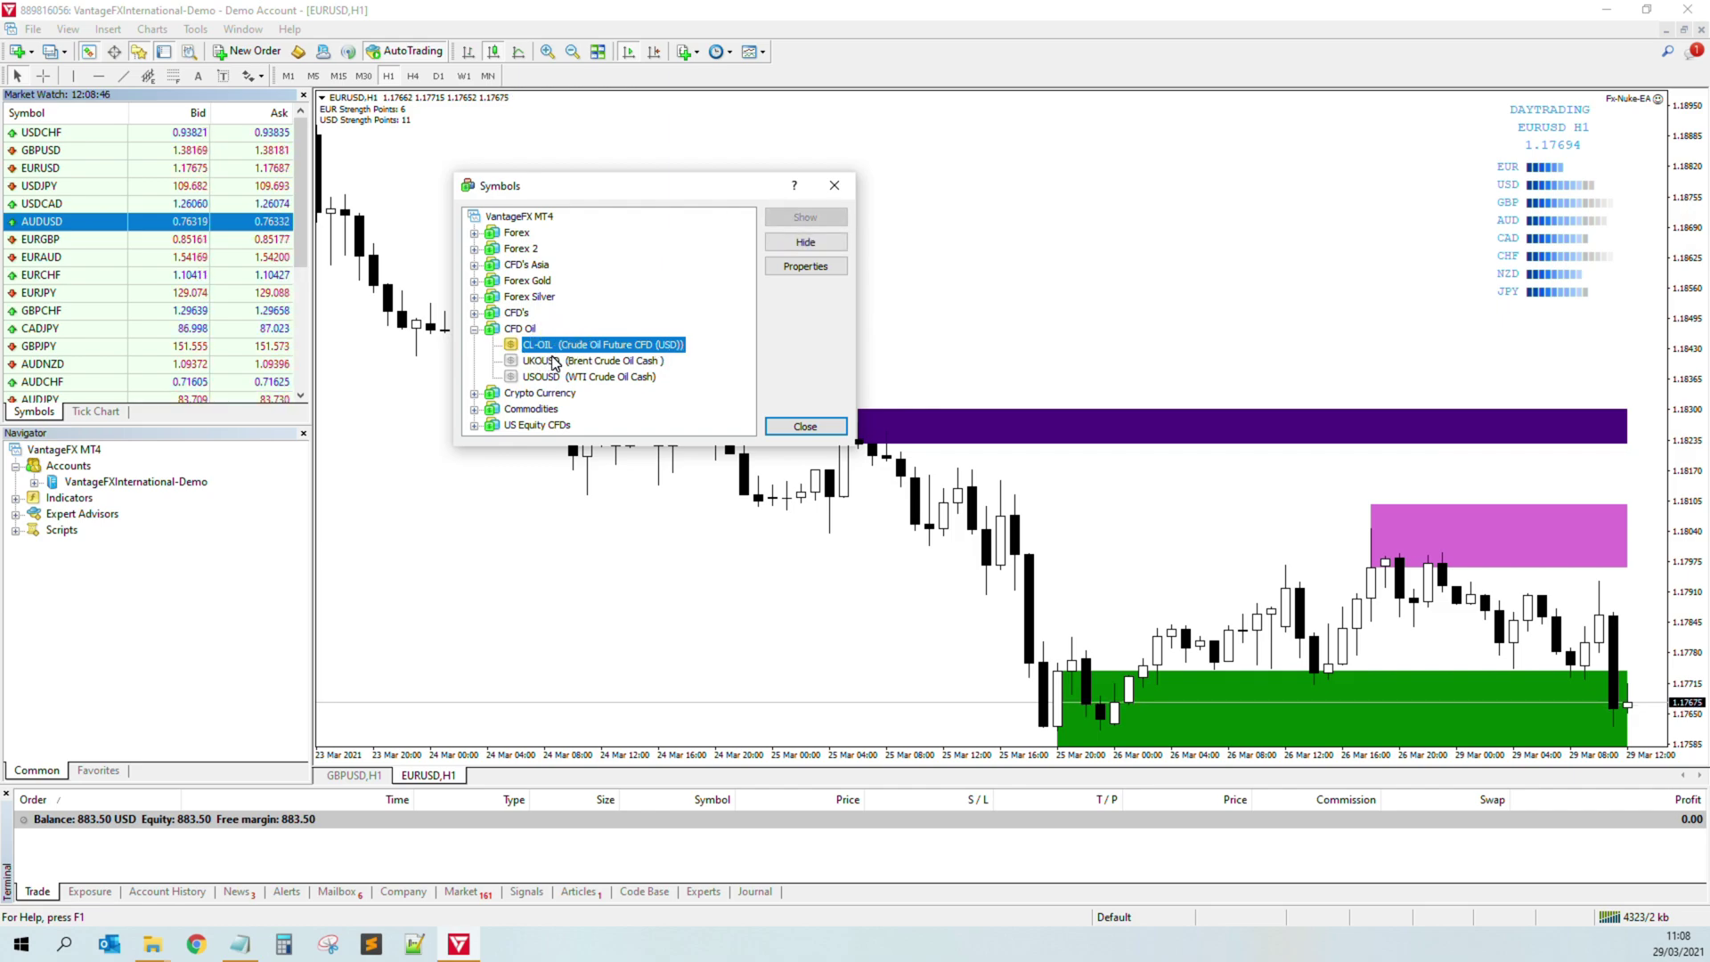
left_click(540, 360)
left_click(579, 383)
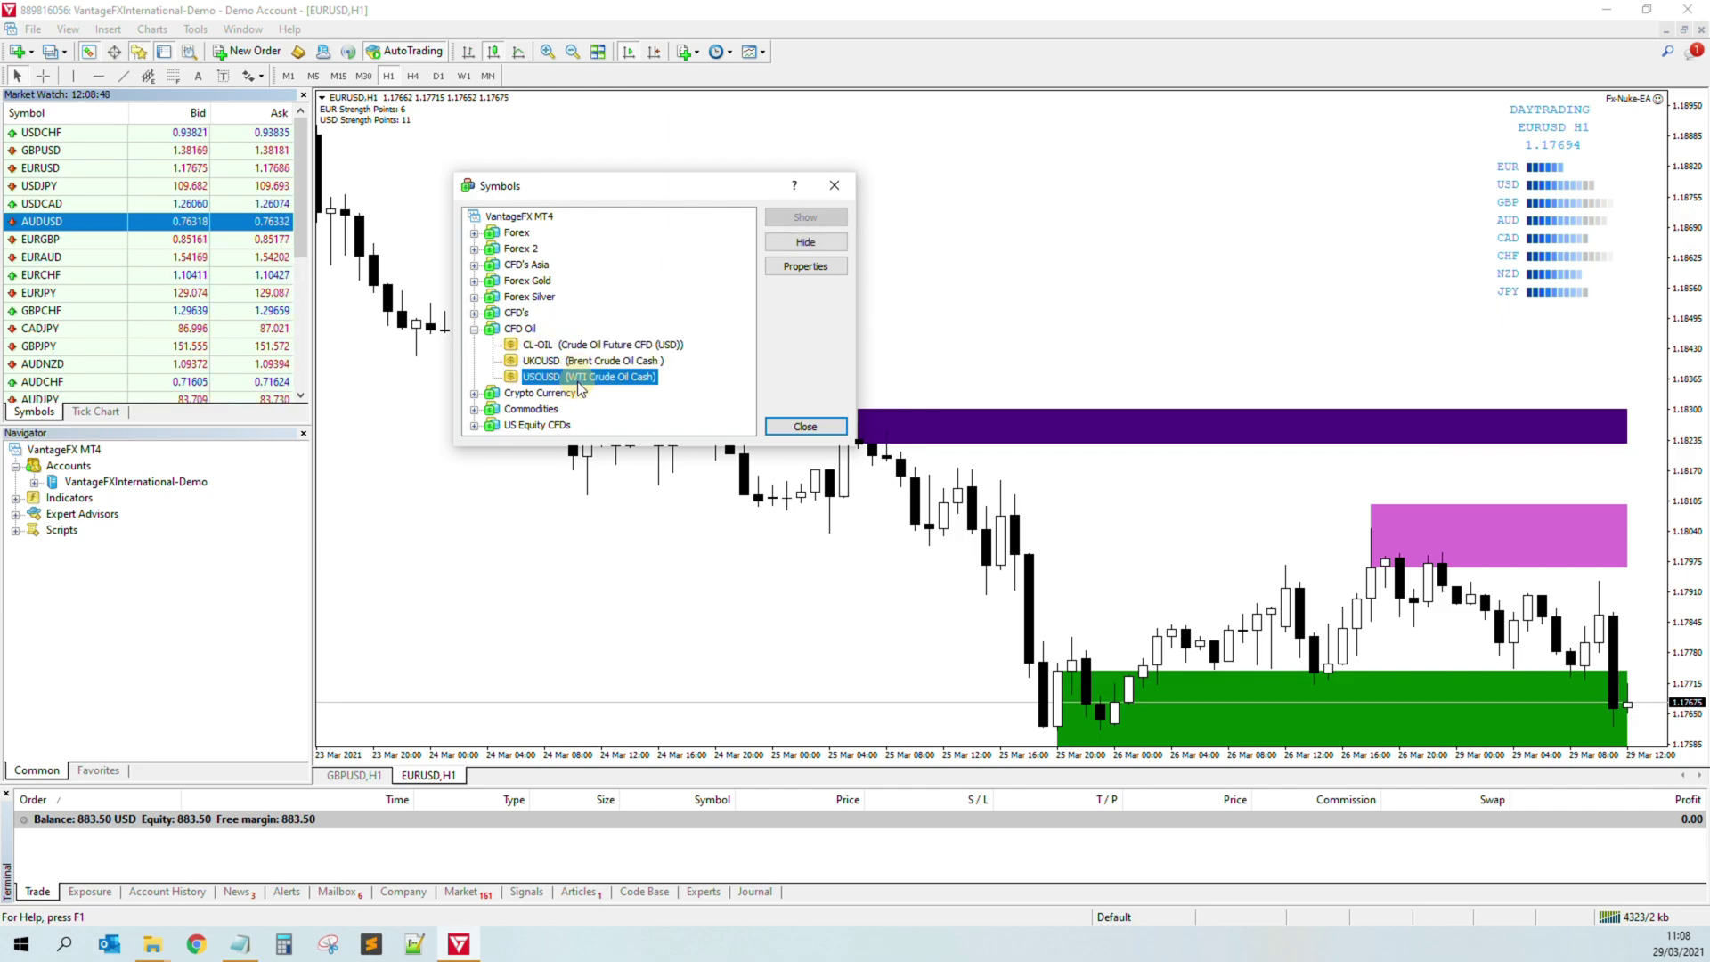
left_click(802, 426)
scroll(213, 342, "down", 5)
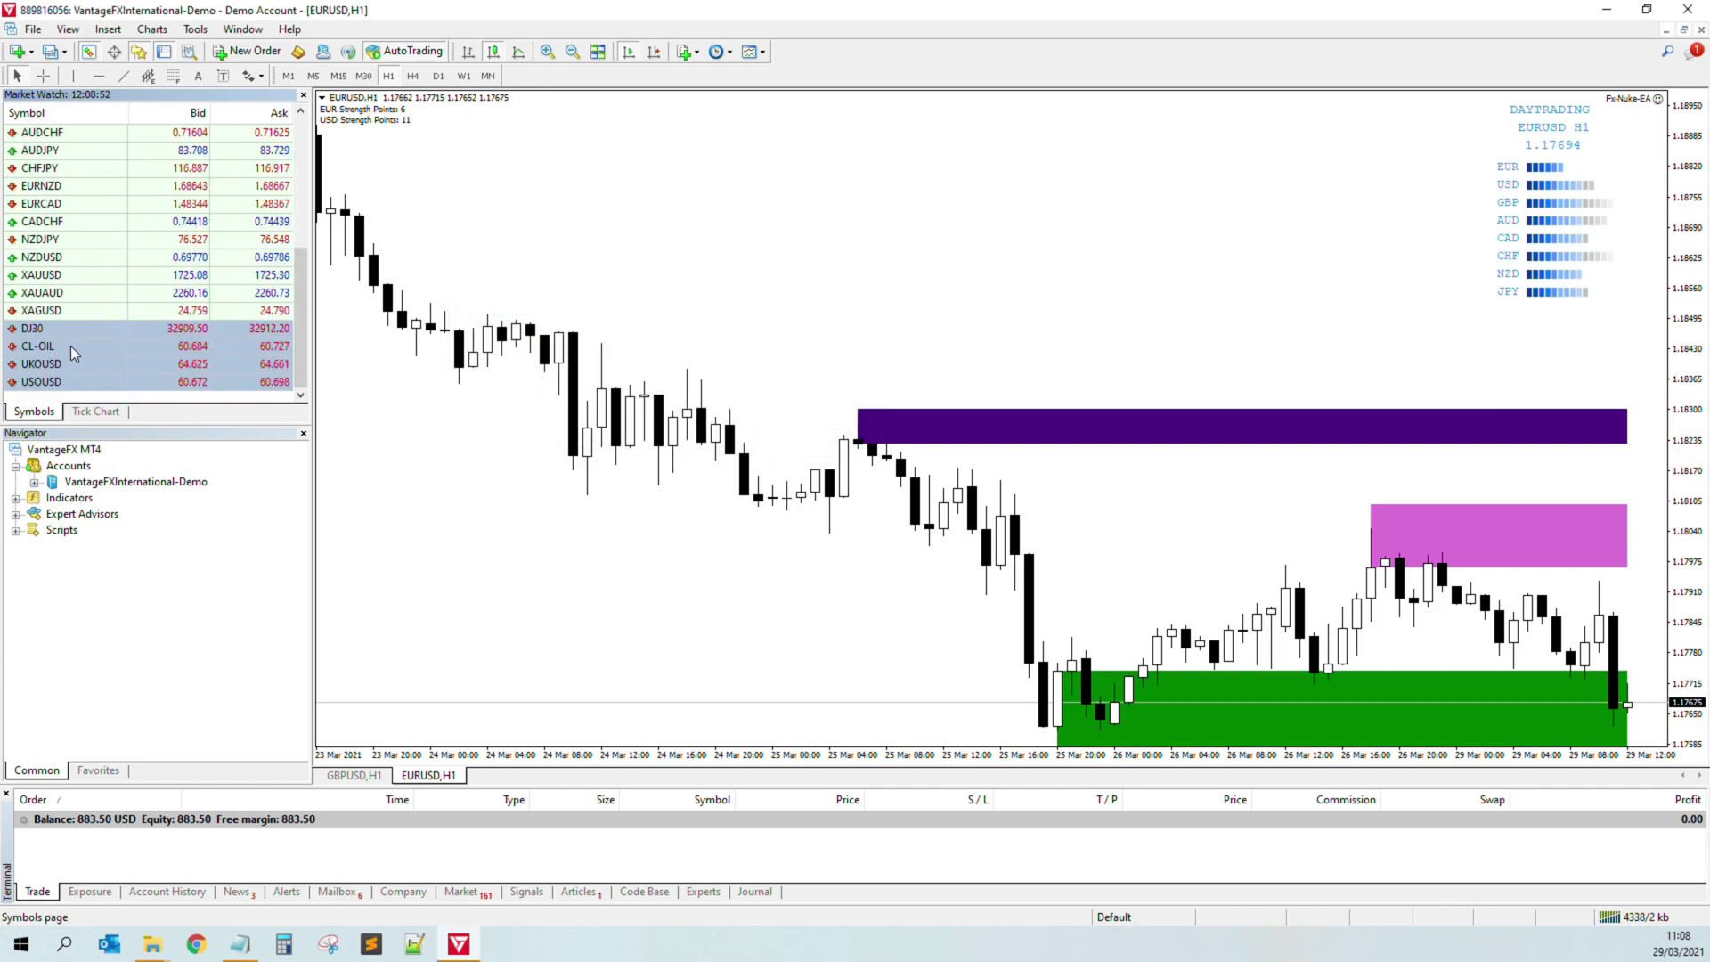
Select the new oil rows, then open a CL-OIL chart window from its context menu
left_click(53, 321)
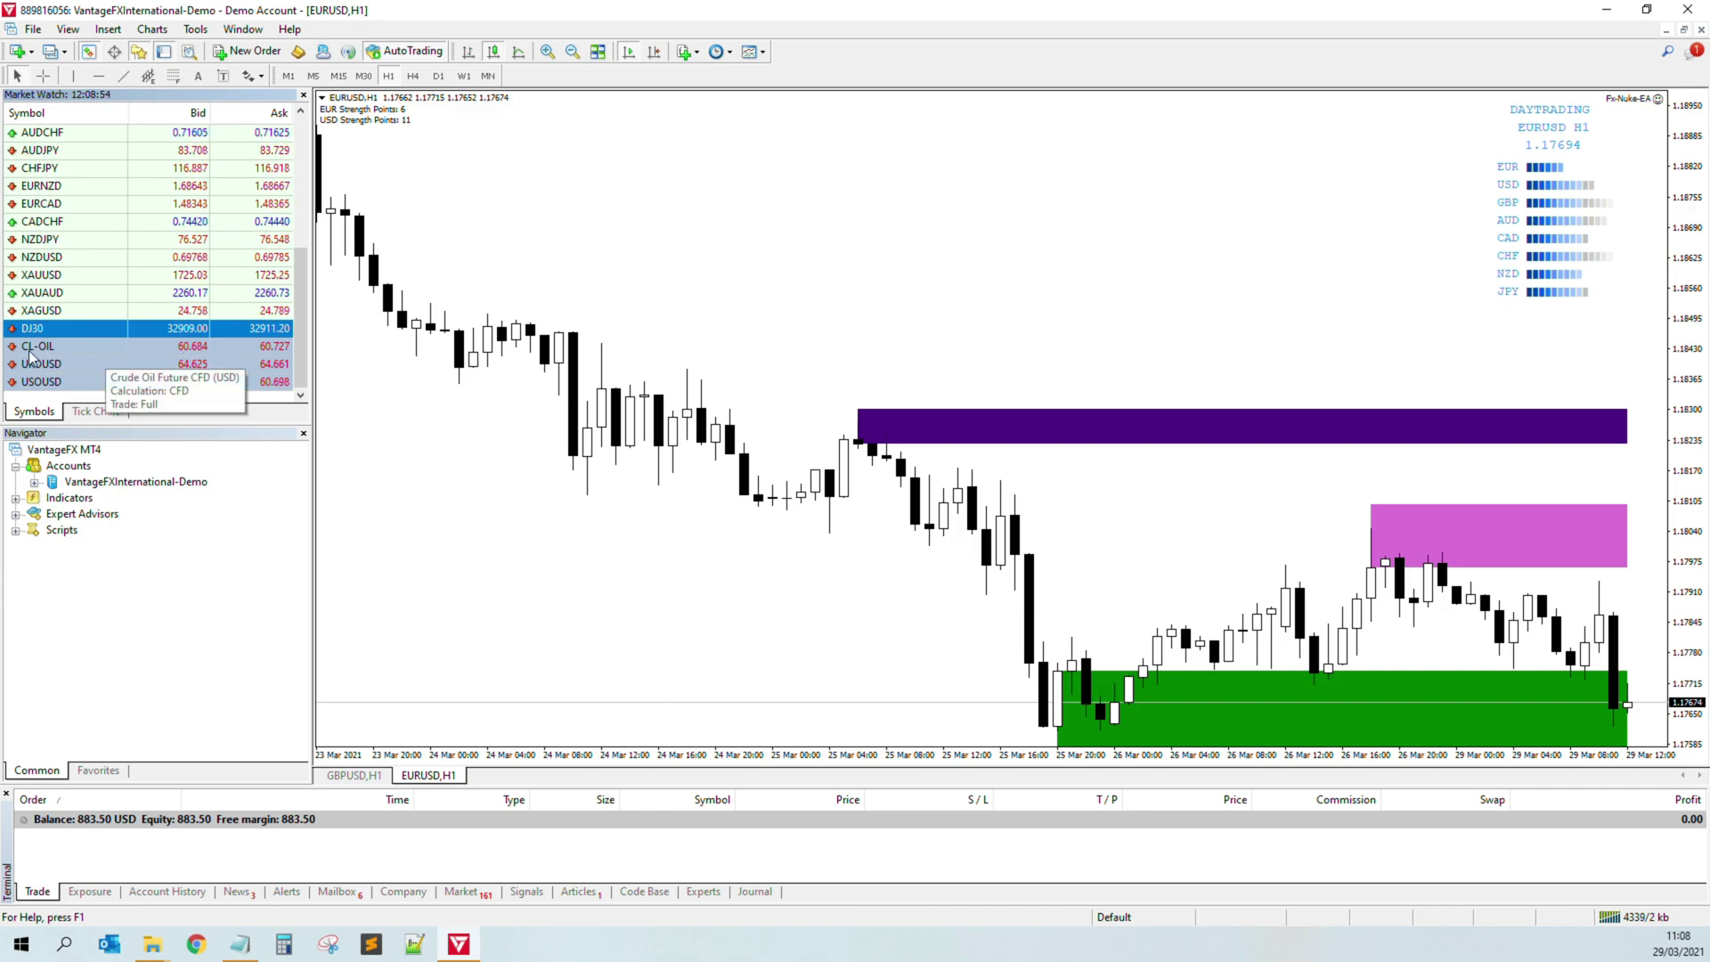
left_click(28, 347)
left_click(38, 364)
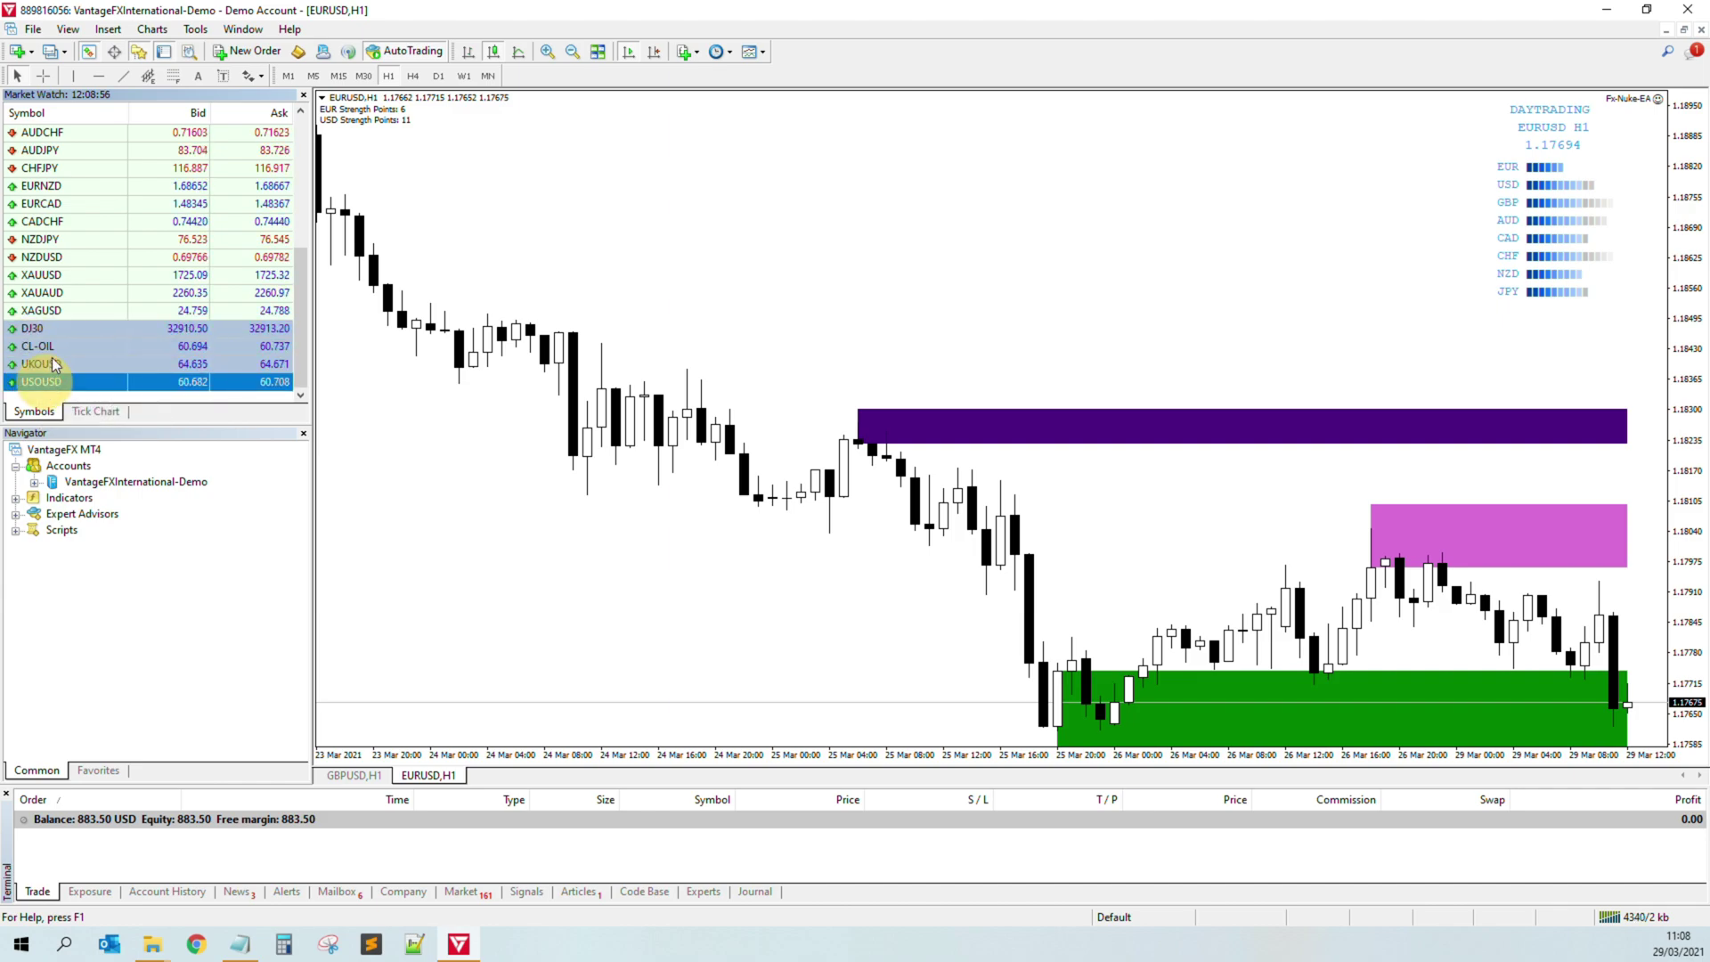
left_click(55, 347)
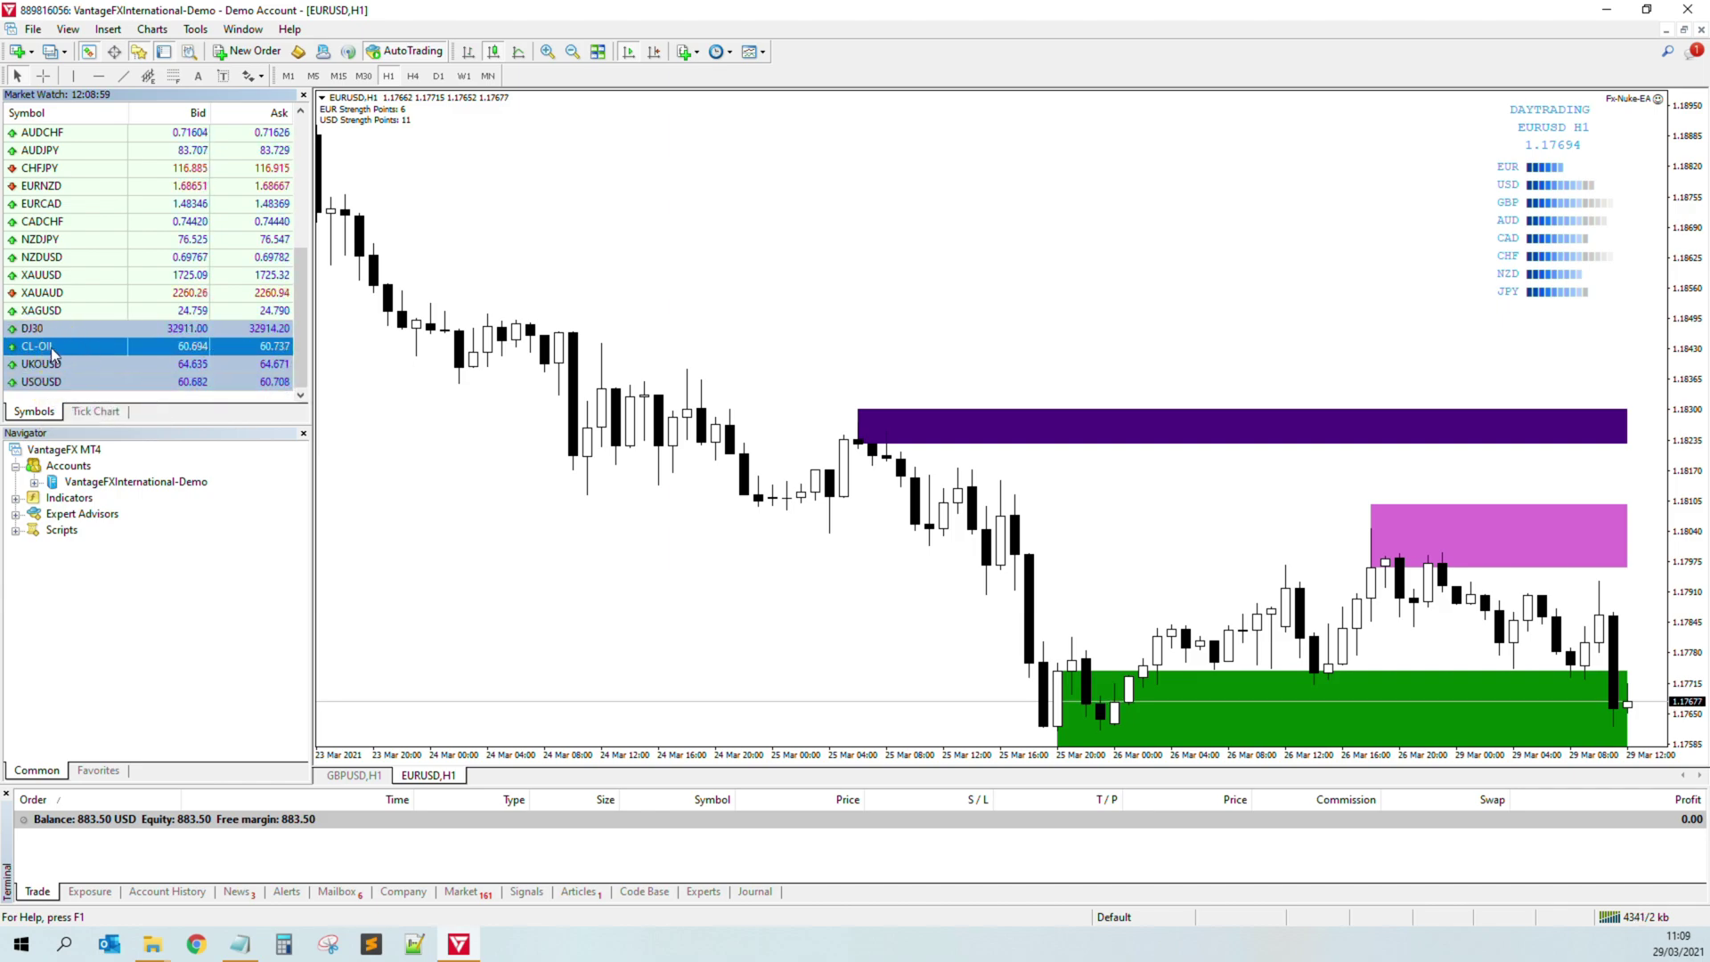
right_click(82, 349)
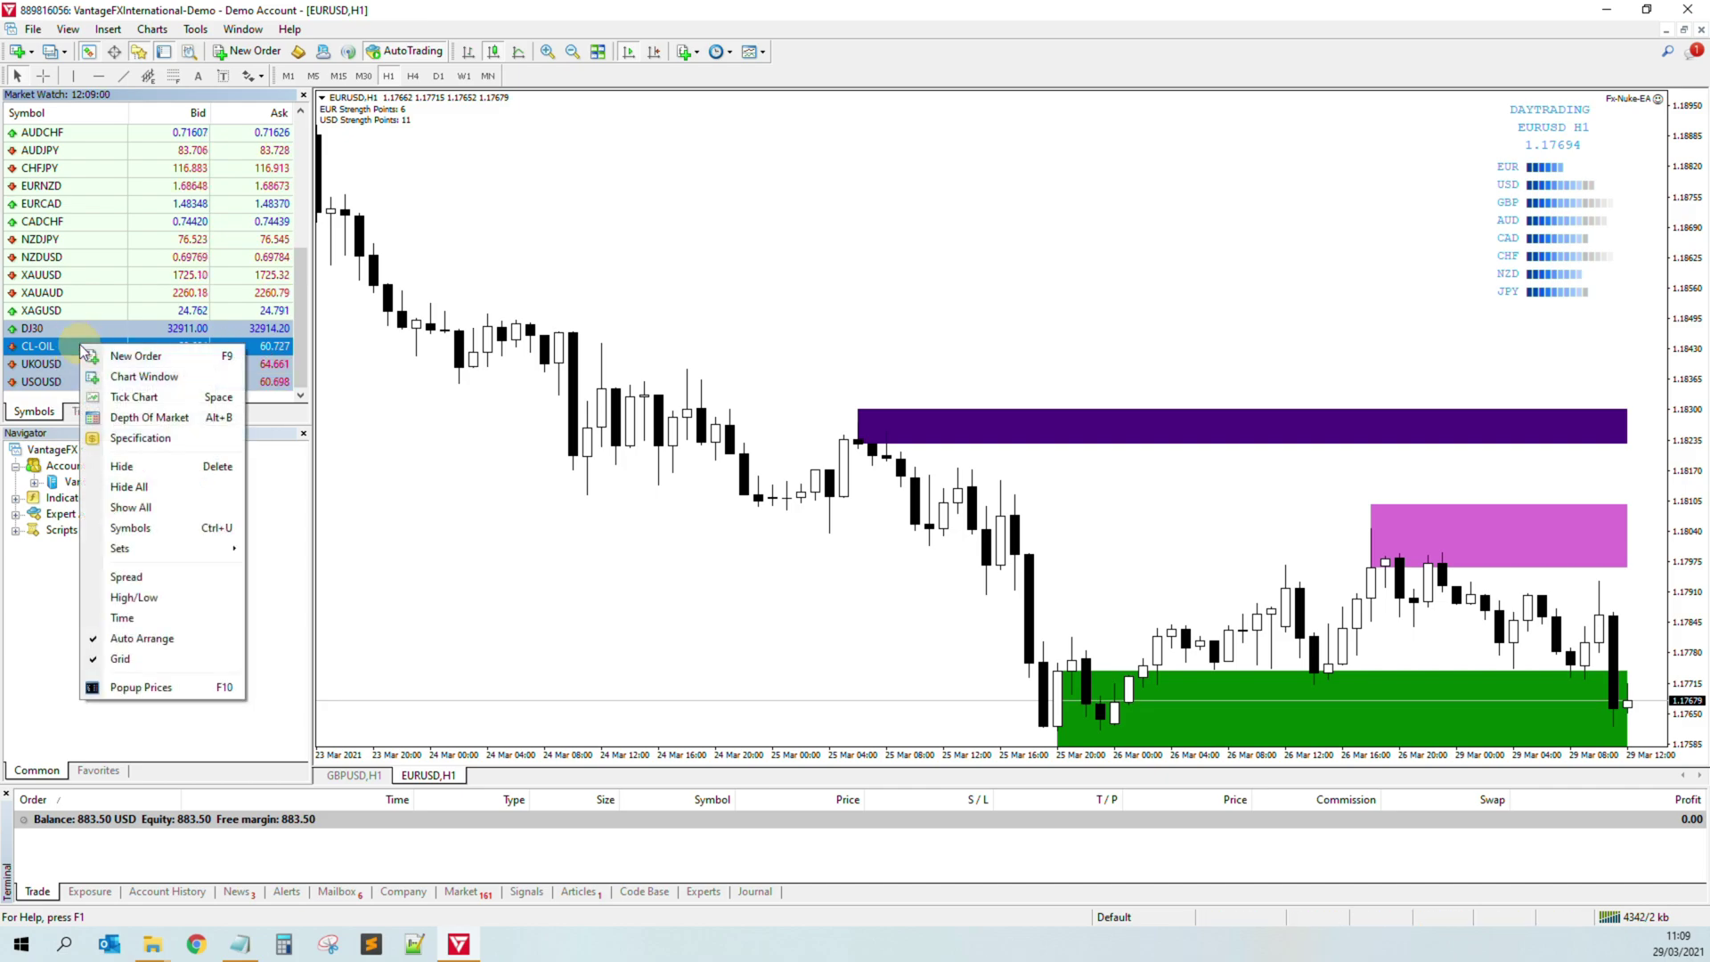
left_click(141, 378)
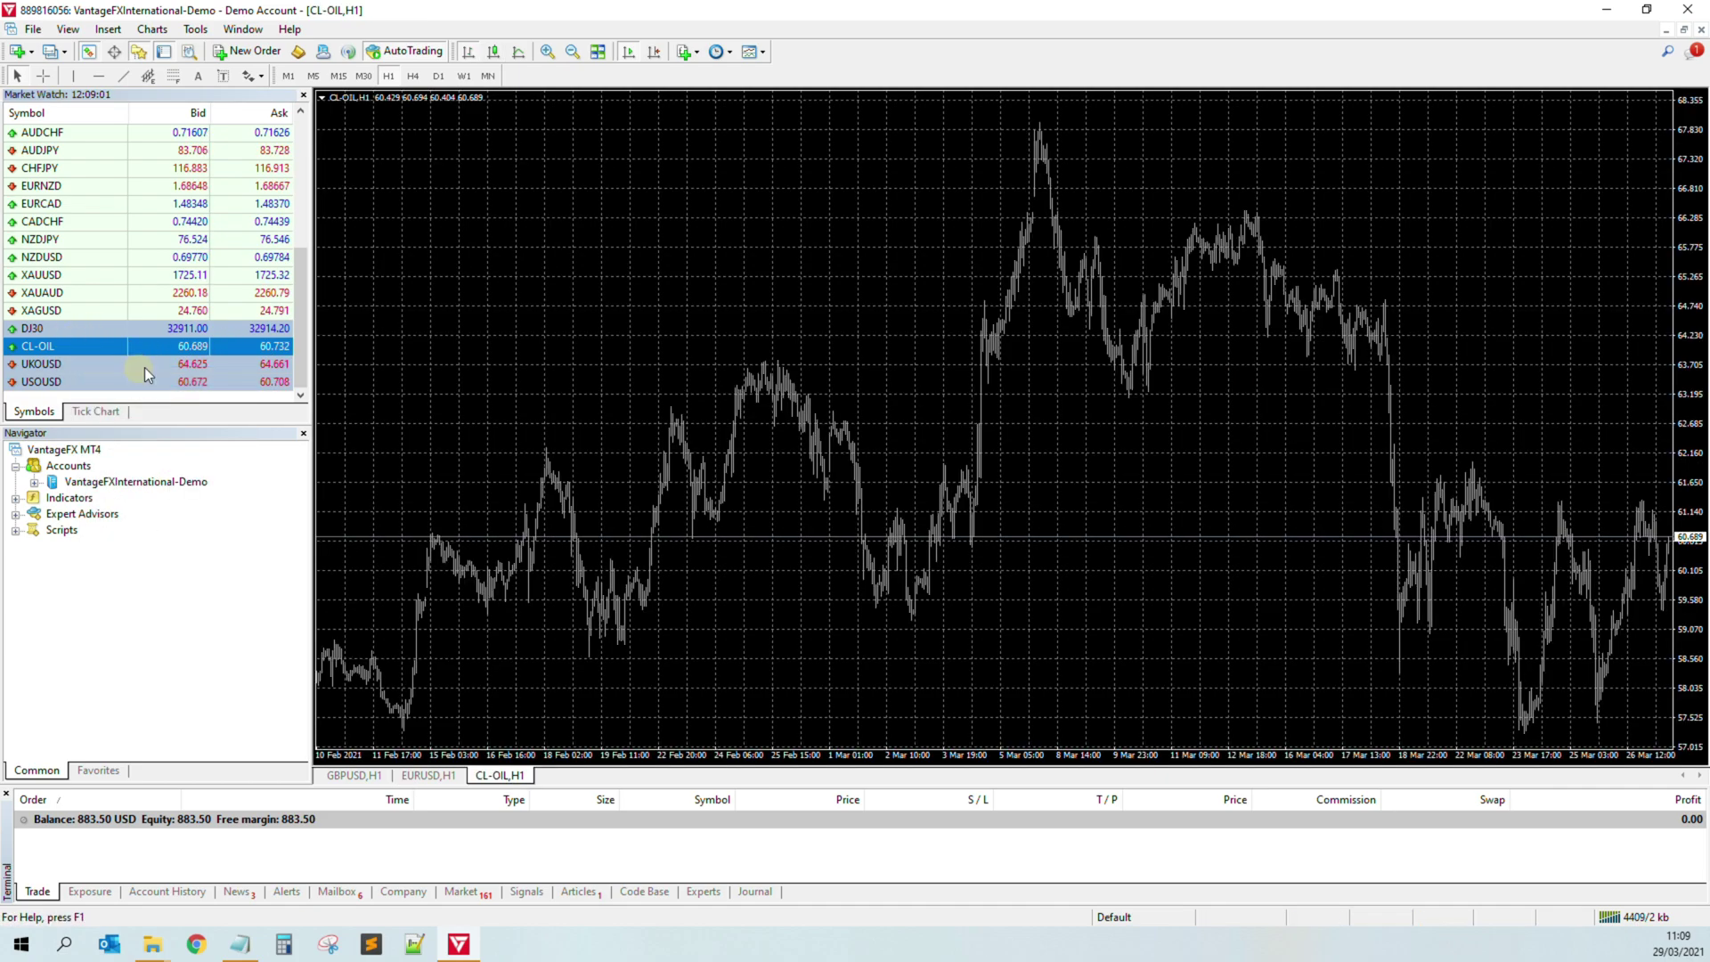
Open chart windows for UKOUSD and USOUSD from their Market Watch context menus
left_click(55, 364)
right_click(56, 364)
left_click(120, 396)
left_click(45, 383)
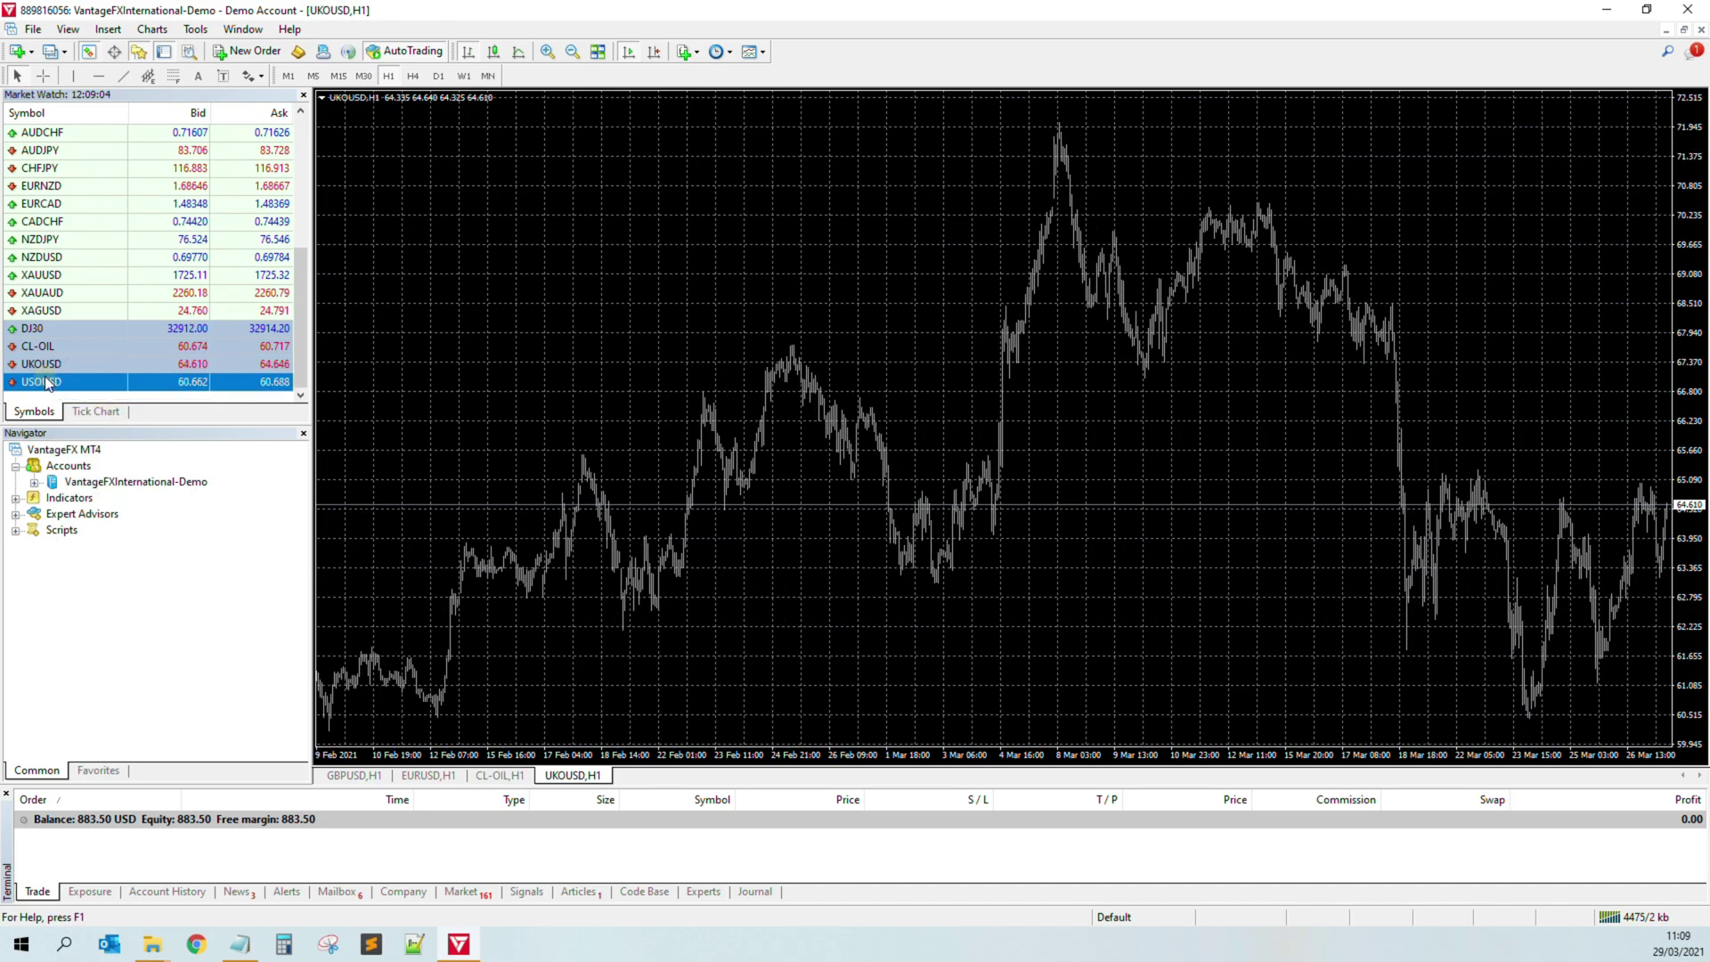
right_click(45, 383)
left_click(83, 415)
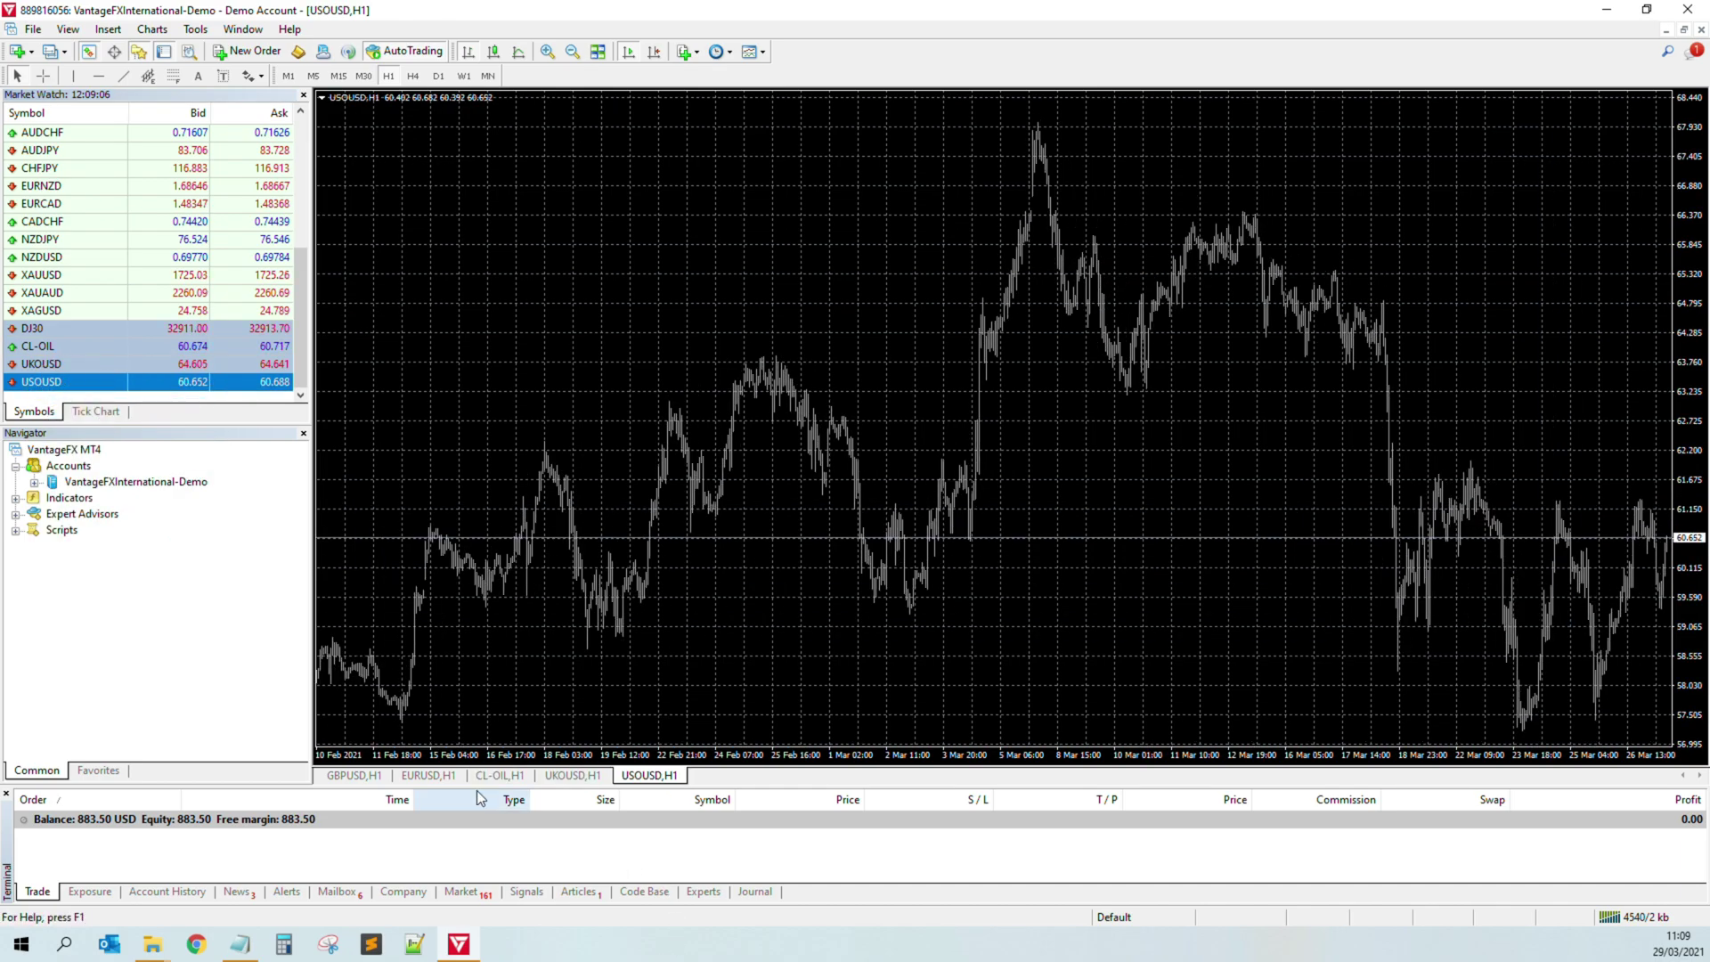
Switch among the UKOUSD, USOUSD and CL-OIL chart tabs, ending on CL-OIL,H1
left_click(572, 775)
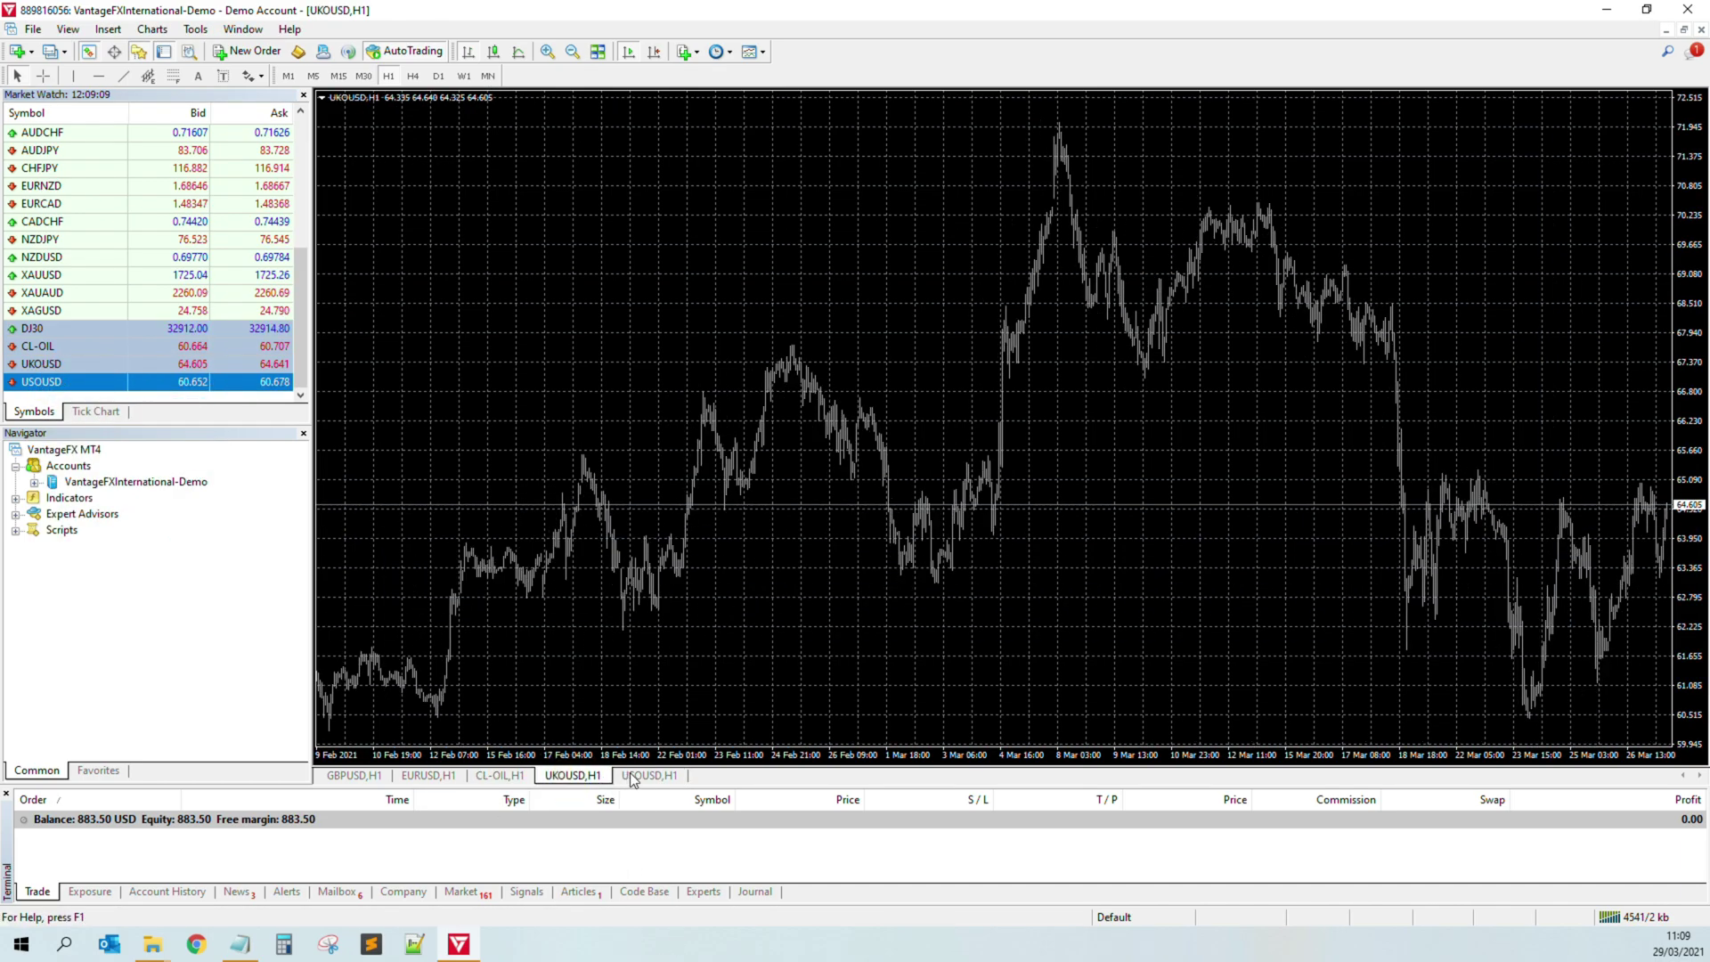
left_click(632, 781)
left_click(496, 775)
left_click(572, 774)
left_click(648, 774)
left_click(572, 776)
left_click(499, 775)
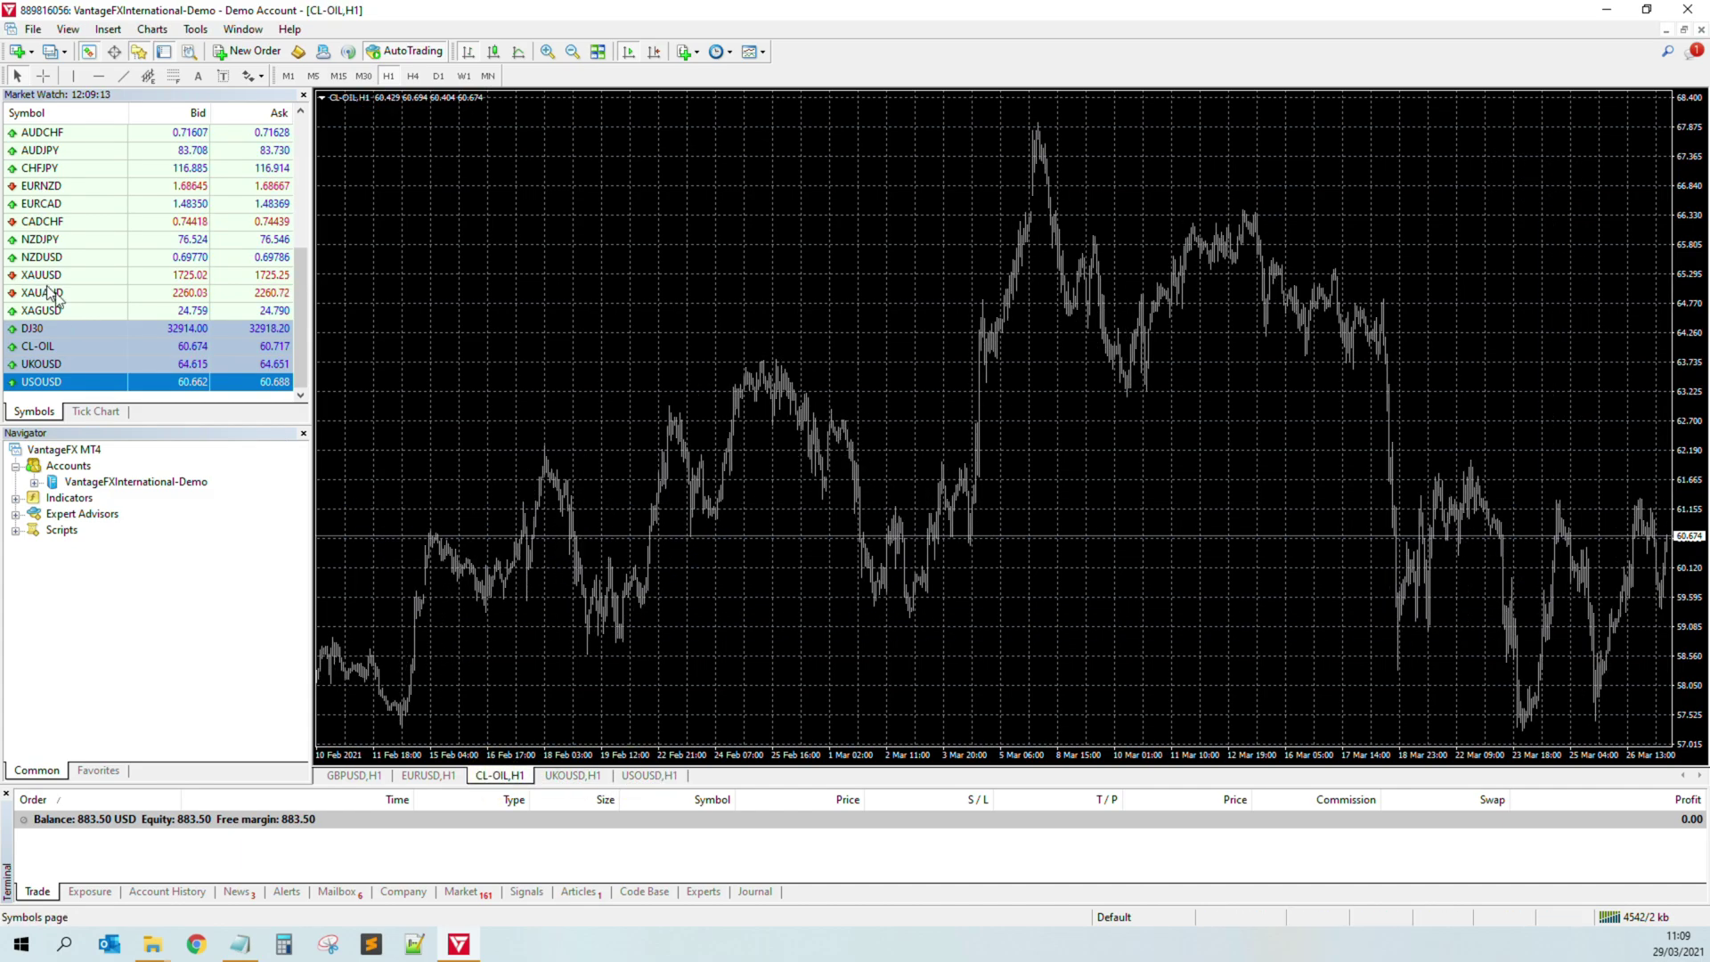